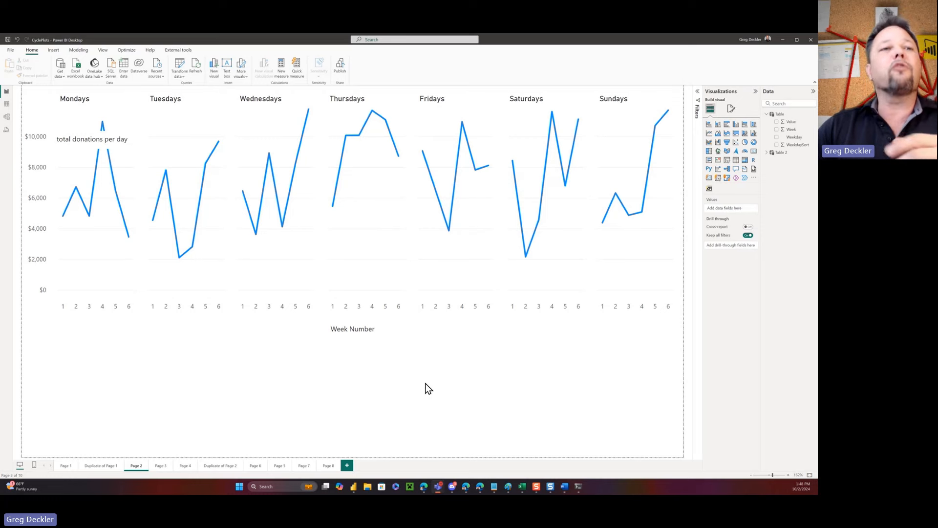
# - Add an empty line chart to Page 7 and stretch it across the full page width along the upper edge
pyautogui.click(306, 468)
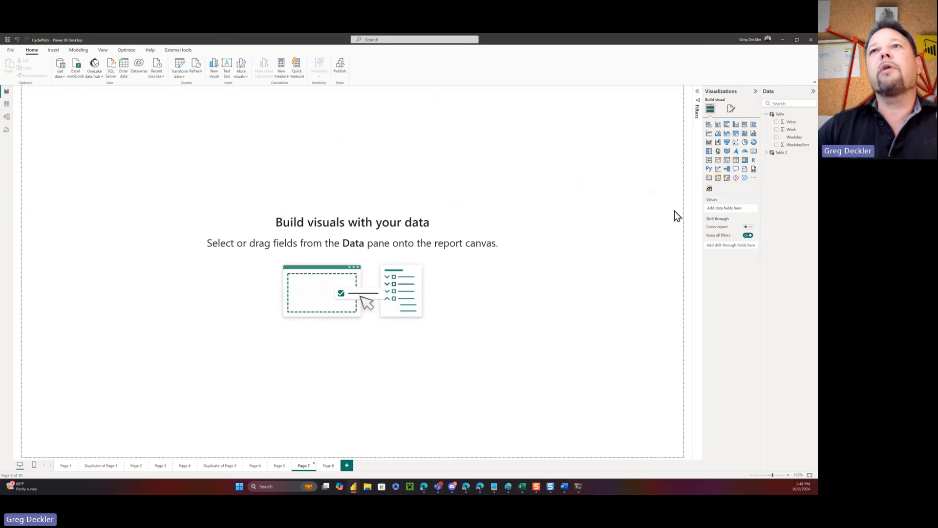
pyautogui.click(709, 133)
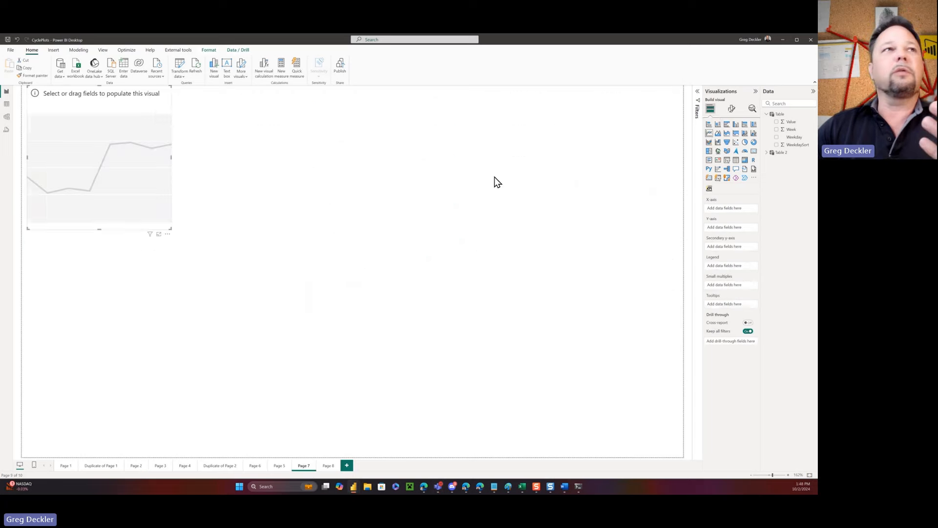
pyautogui.moveTo(165, 201); pyautogui.dragTo(130, 201)
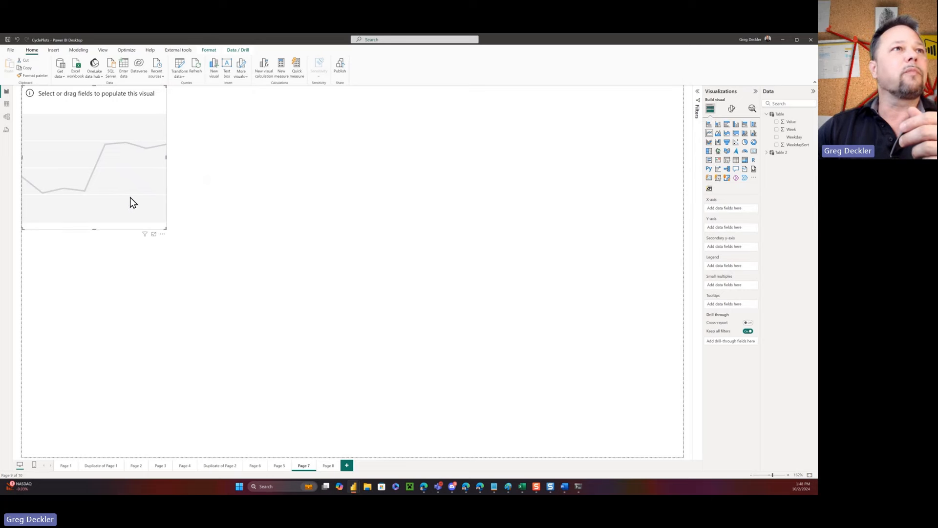
pyautogui.moveTo(167, 158); pyautogui.dragTo(683, 158)
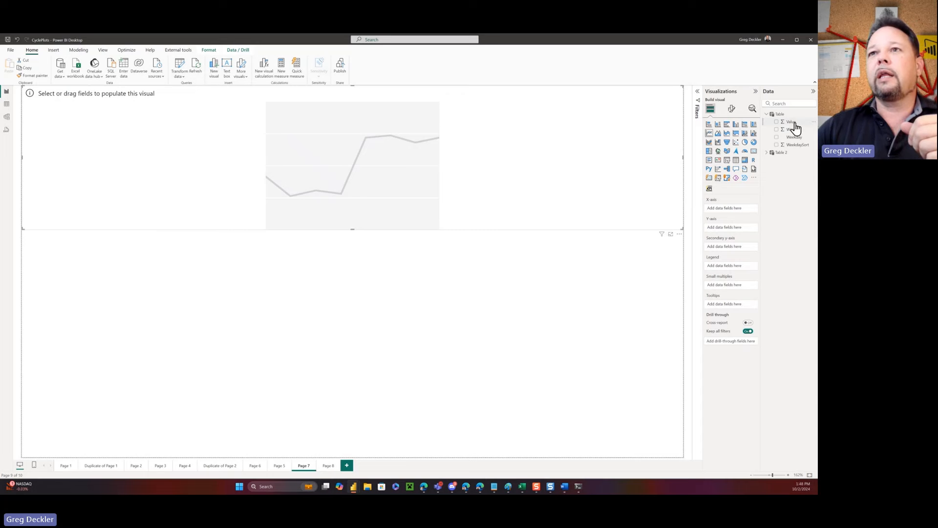
# - Plot the sum of Value on the Y-axis against Week on the X-axis, with Weekday as small multiples
pyautogui.moveTo(792, 123); pyautogui.dragTo(742, 228)
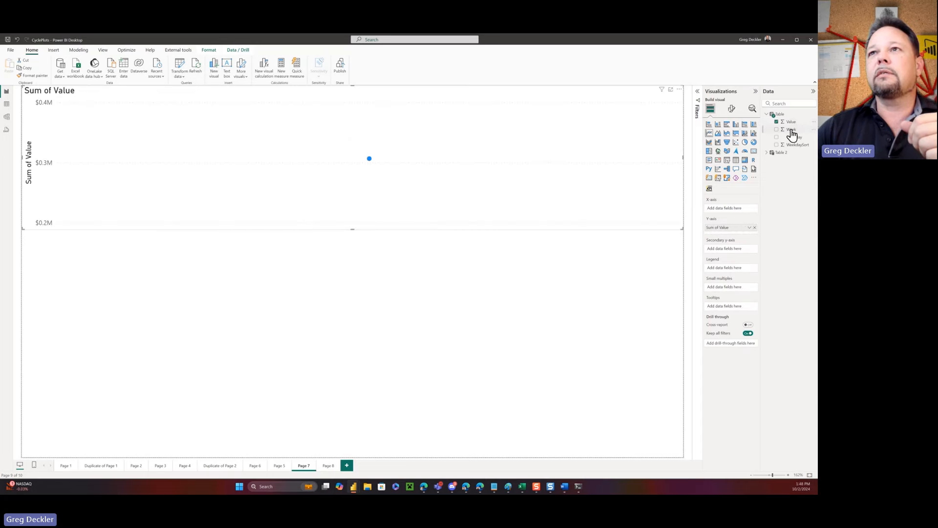
pyautogui.moveTo(791, 130); pyautogui.dragTo(735, 292)
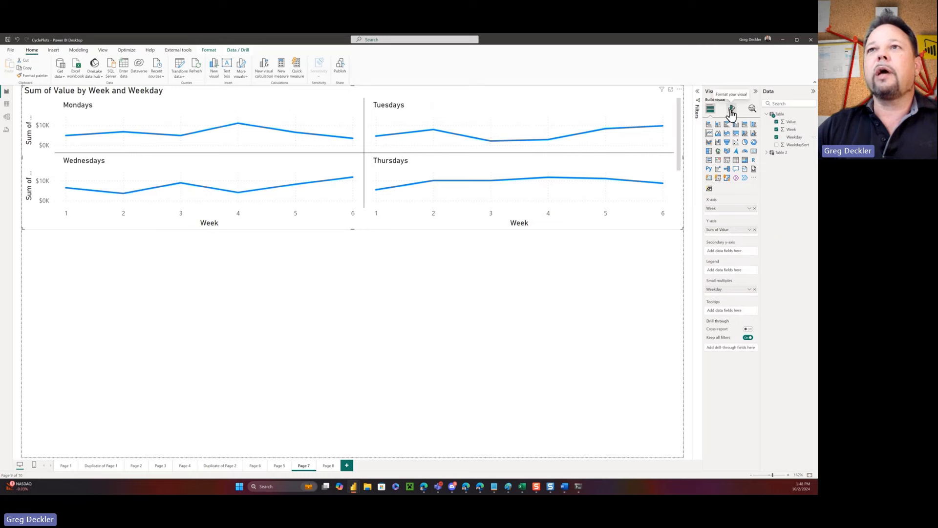
# - Lay out the small multiples in 1 row and 7 columns and turn off their border
pyautogui.click(732, 109)
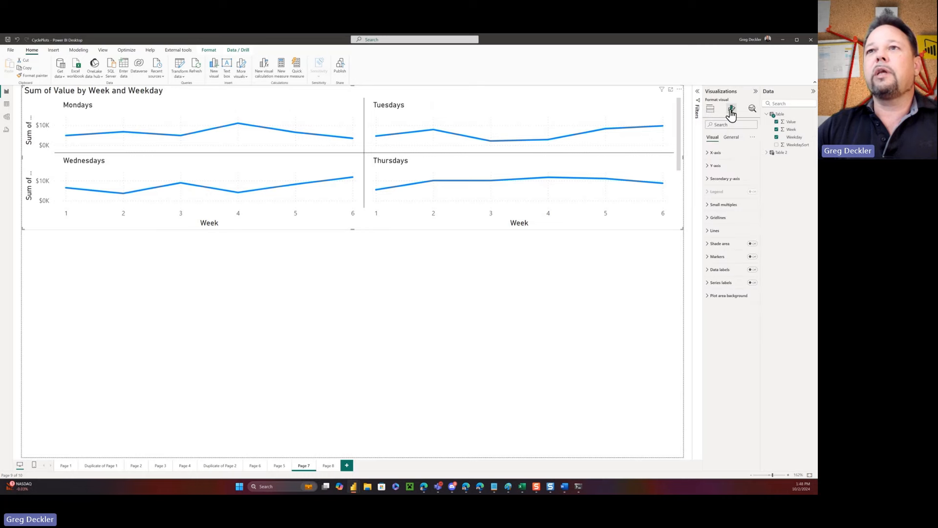
pyautogui.click(708, 210)
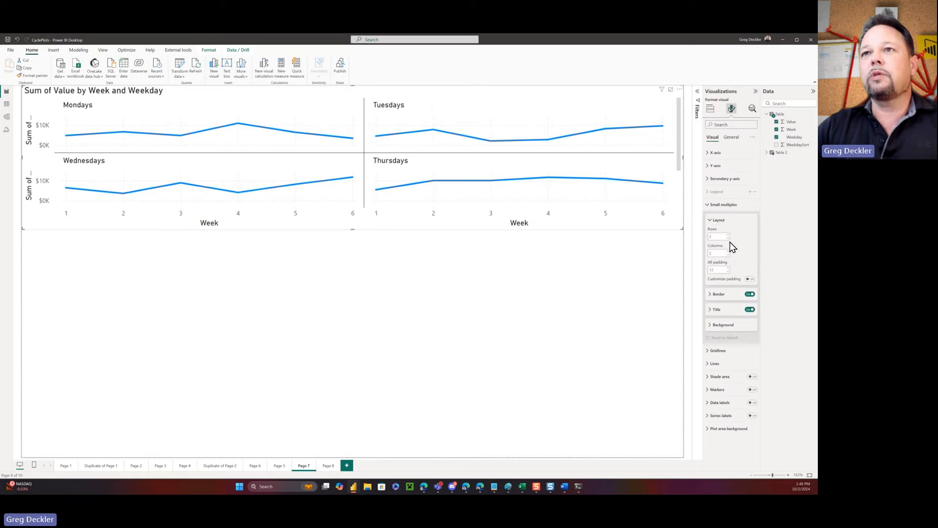
pyautogui.click(728, 239)
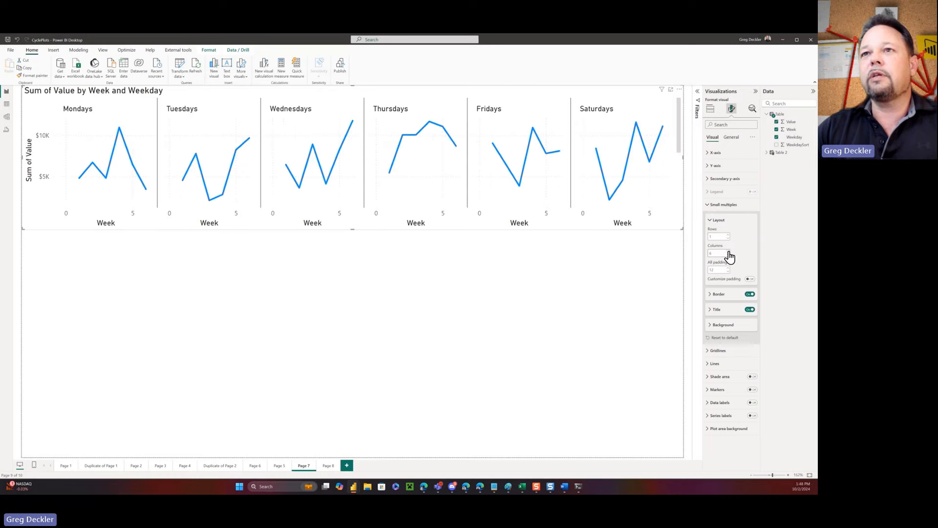
pyautogui.click(728, 251)
pyautogui.click(747, 295)
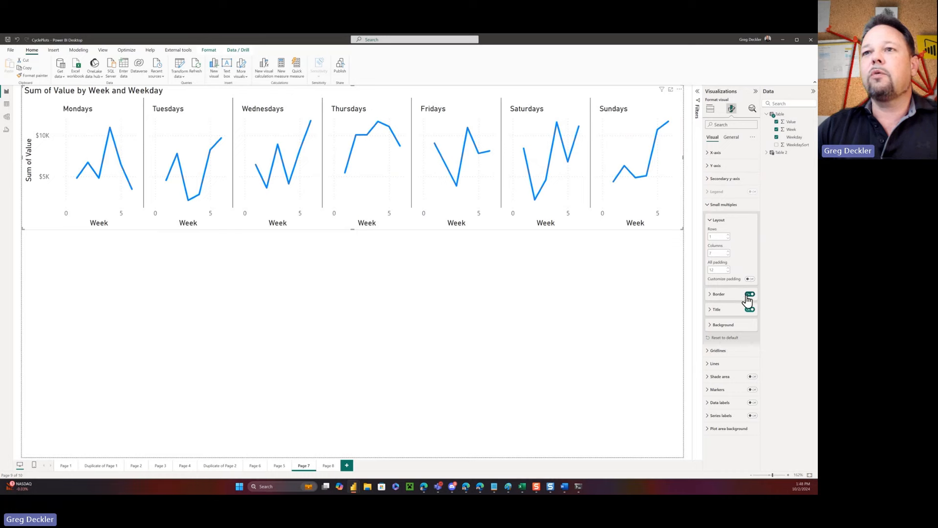
# - Enable customized padding for the small multiples and set the outer column padding to 25
pyautogui.click(751, 280)
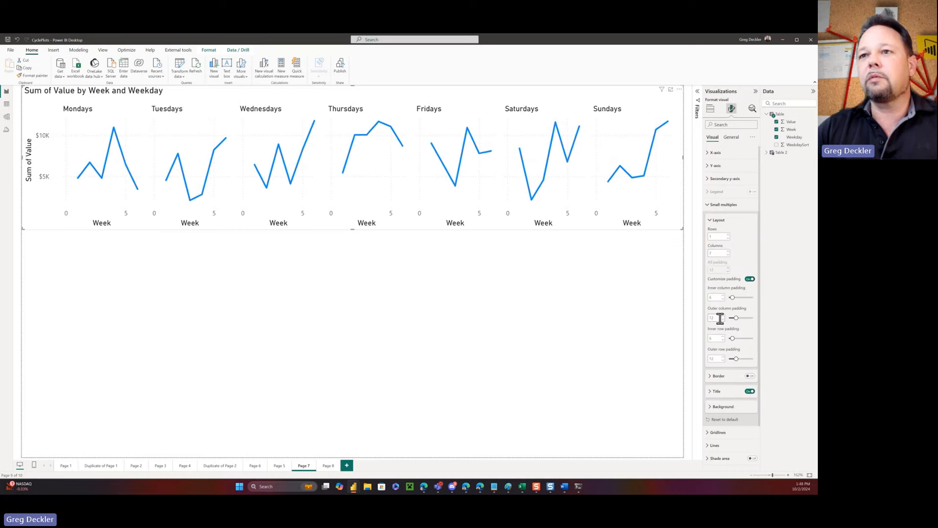
pyautogui.moveTo(719, 319); pyautogui.dragTo(700, 321)
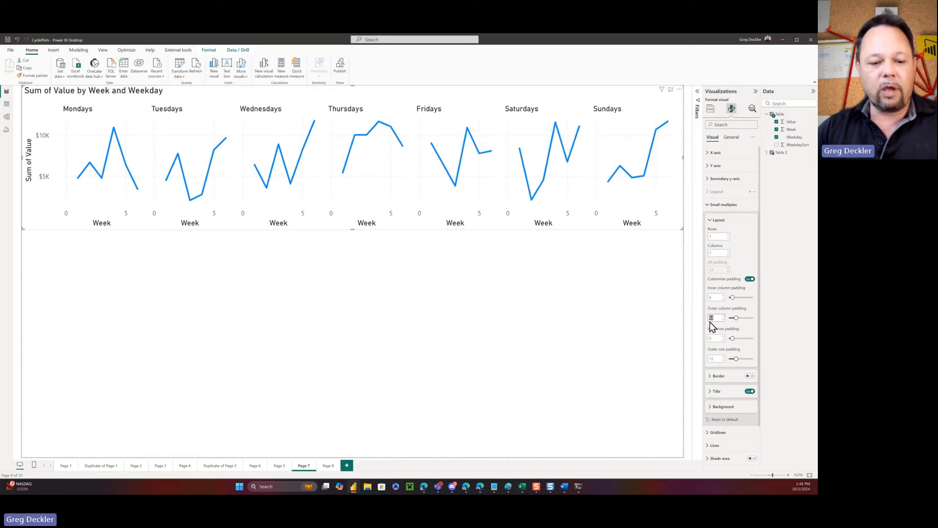
pyautogui.write('25')
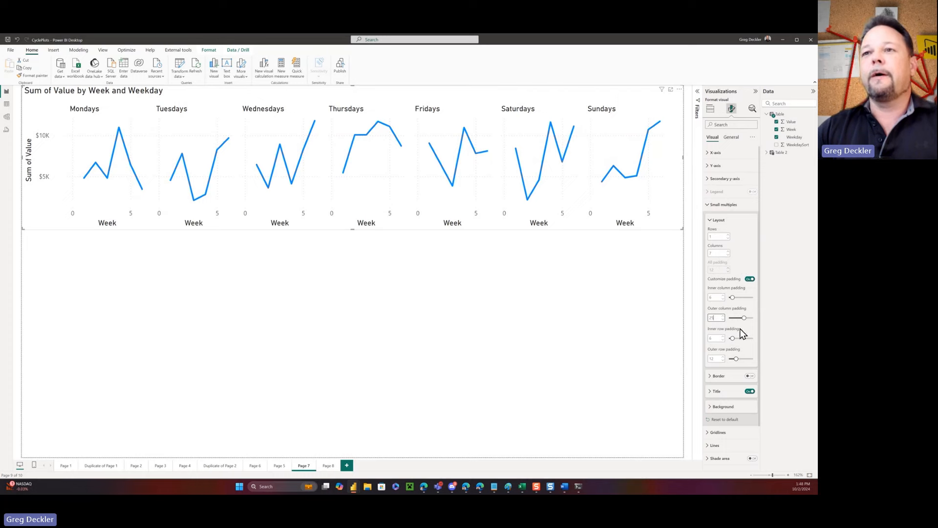
pyautogui.click(711, 221)
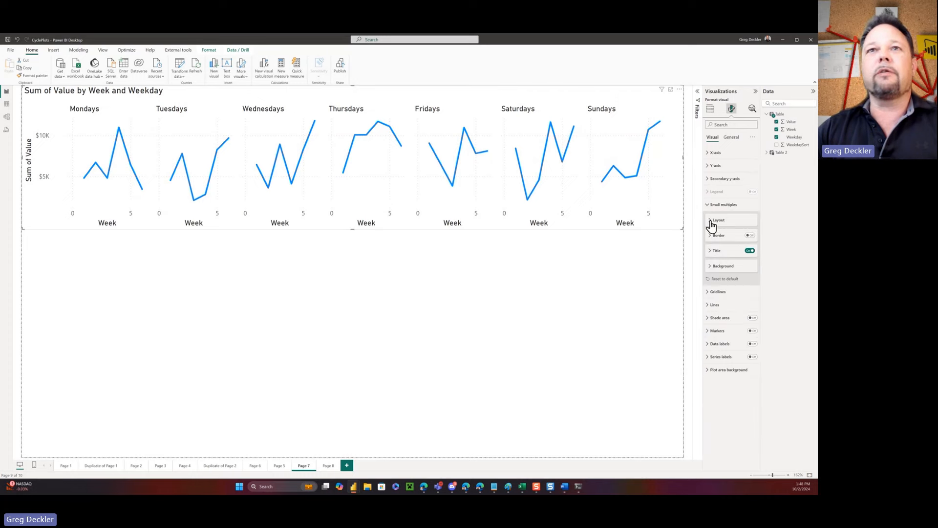
# - Change the X-axis type to Categorical and turn off the X-axis title
pyautogui.click(709, 154)
pyautogui.click(750, 176)
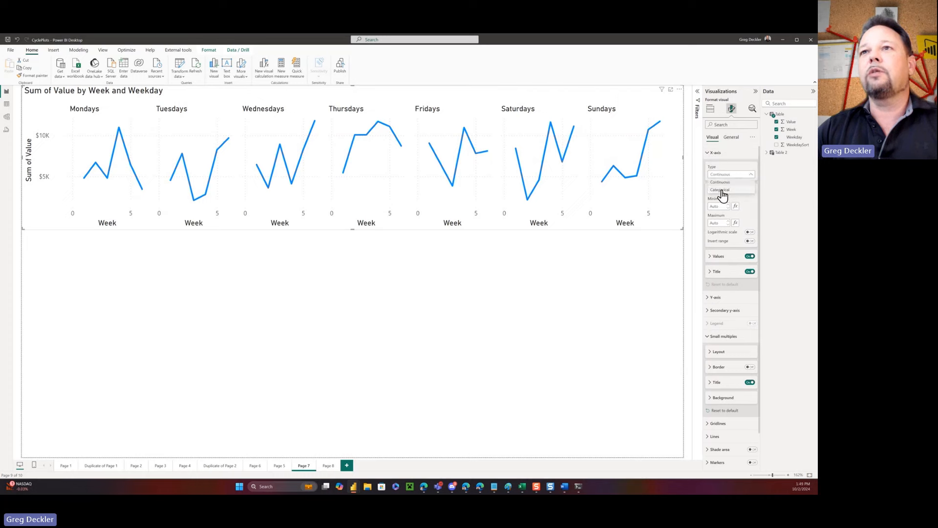
pyautogui.click(722, 190)
pyautogui.click(721, 190)
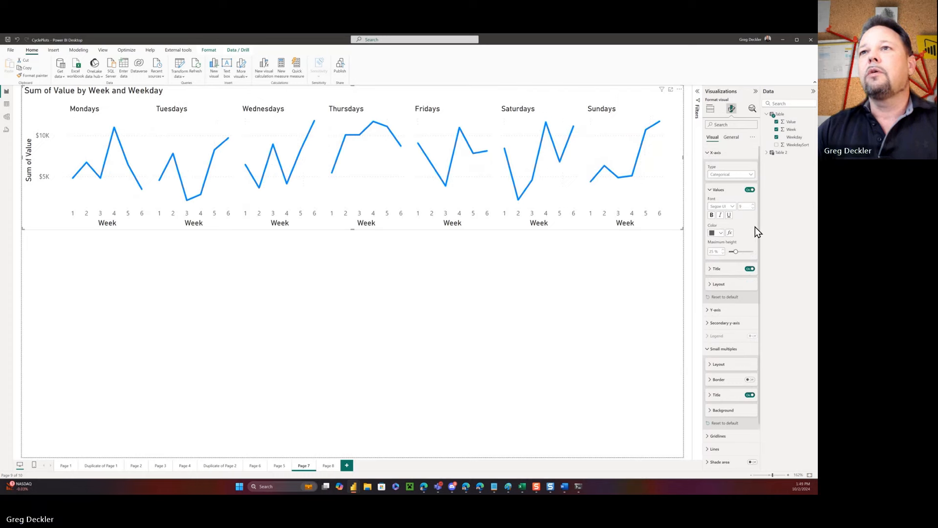
pyautogui.click(749, 269)
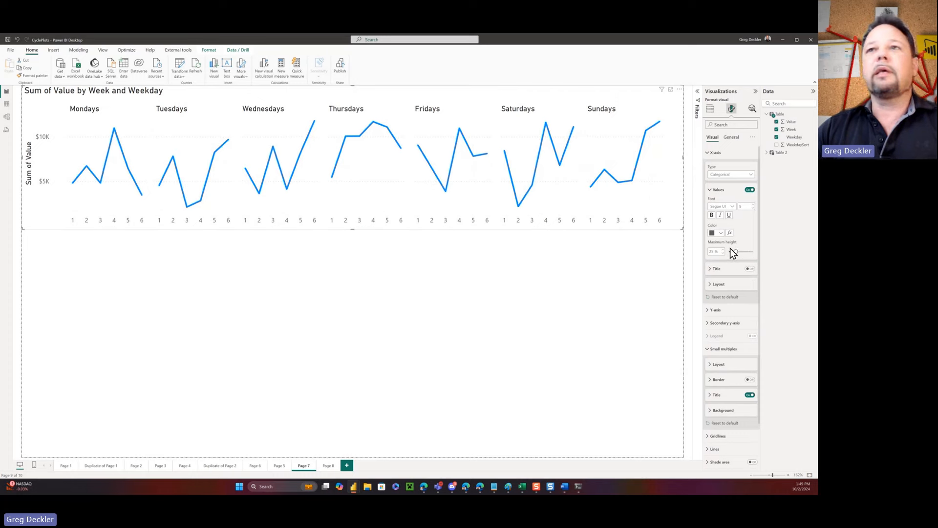
pyautogui.click(712, 155)
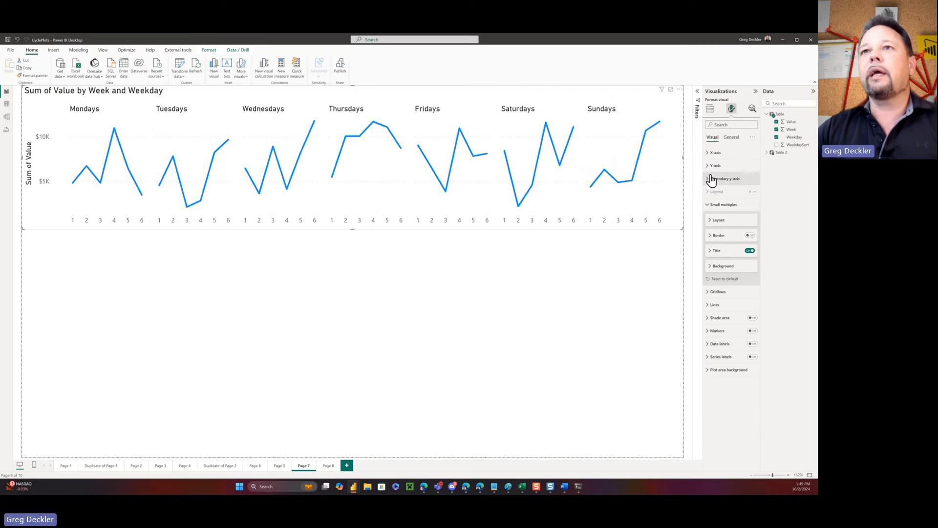
# - Turn off the Y-axis title and set the Y-axis range from 0 to 12000
pyautogui.click(709, 167)
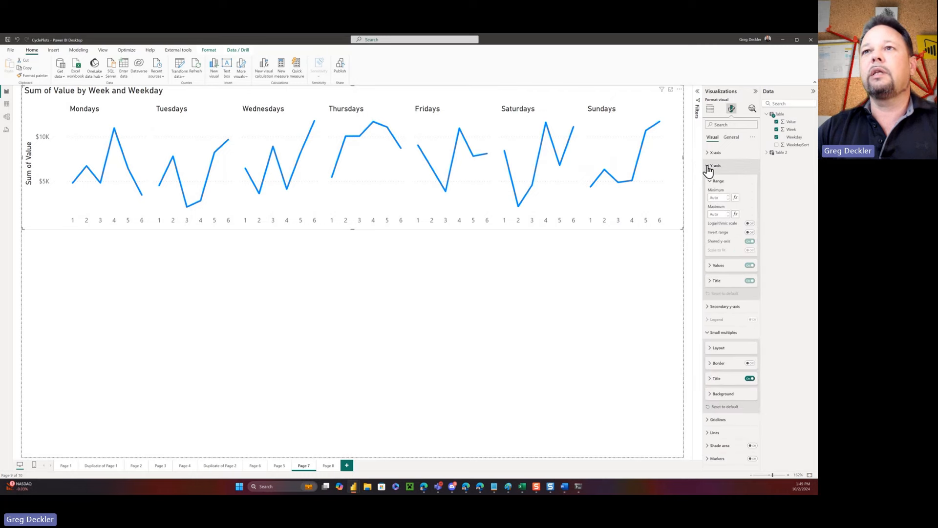
pyautogui.click(749, 281)
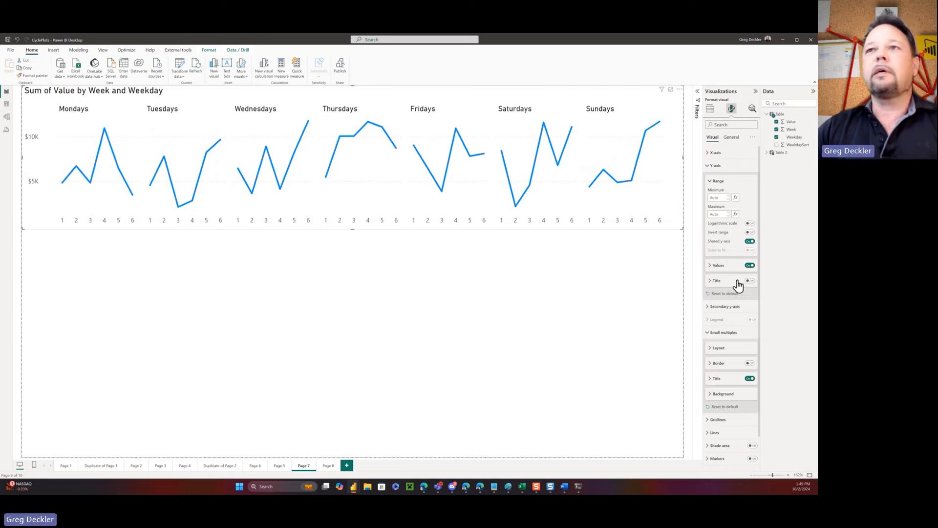
pyautogui.click(718, 198)
pyautogui.write('0')
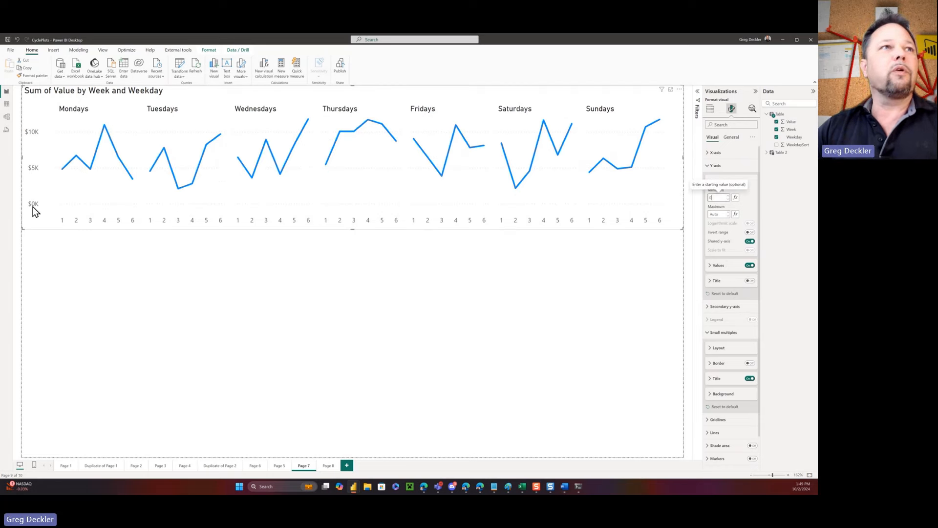
pyautogui.click(714, 213)
pyautogui.write('12000')
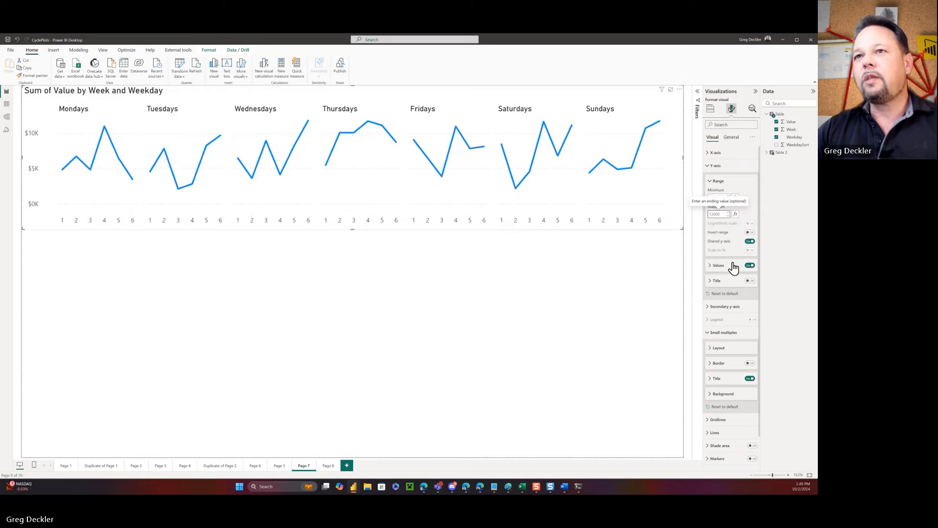
pyautogui.click(709, 168)
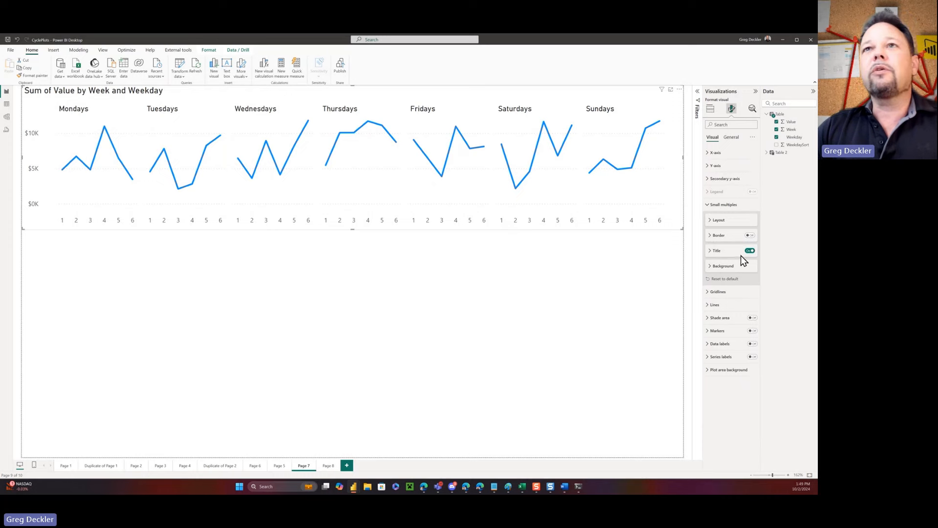
pyautogui.click(708, 293)
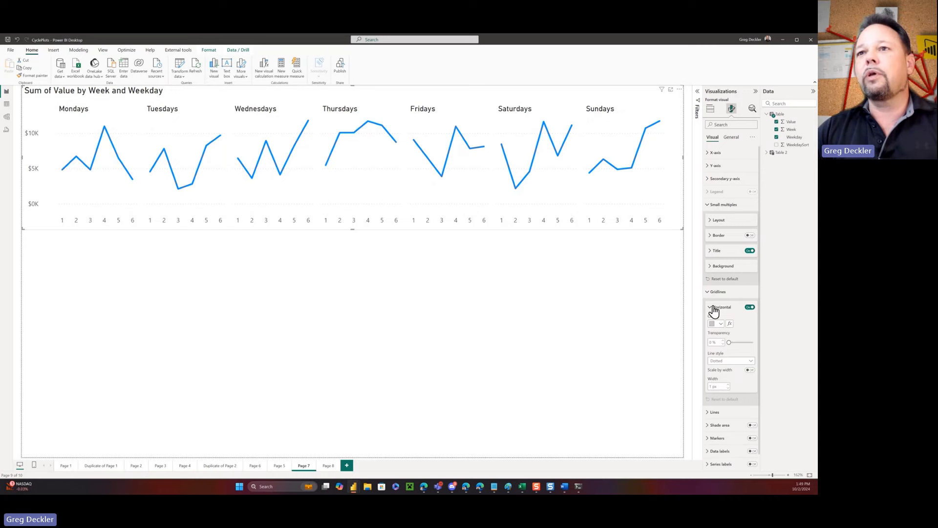
pyautogui.click(704, 293)
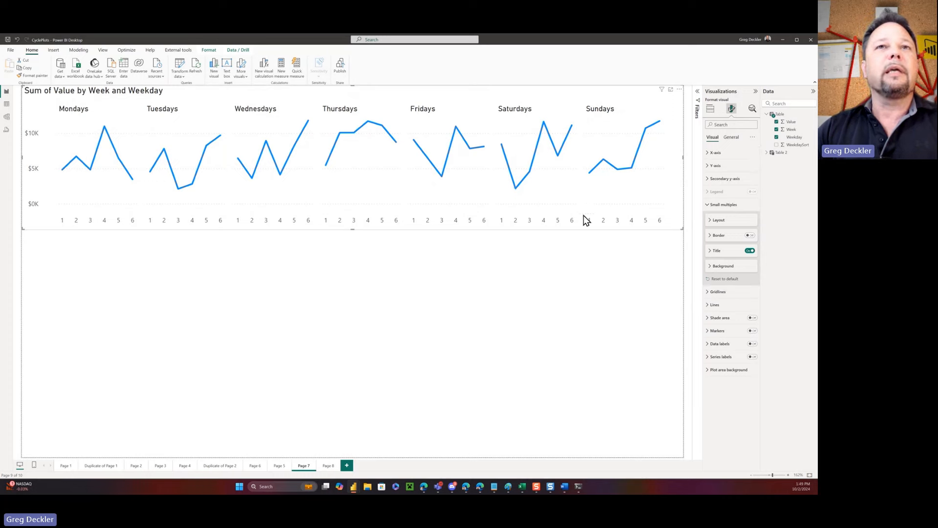
# - Turn on the data point markers and set the line width to 2 px for all series
pyautogui.click(752, 331)
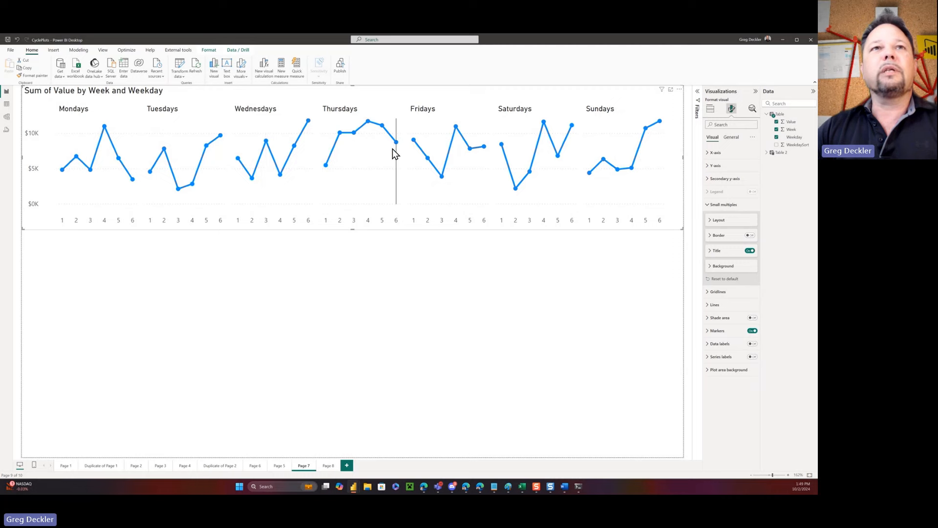
pyautogui.click(707, 306)
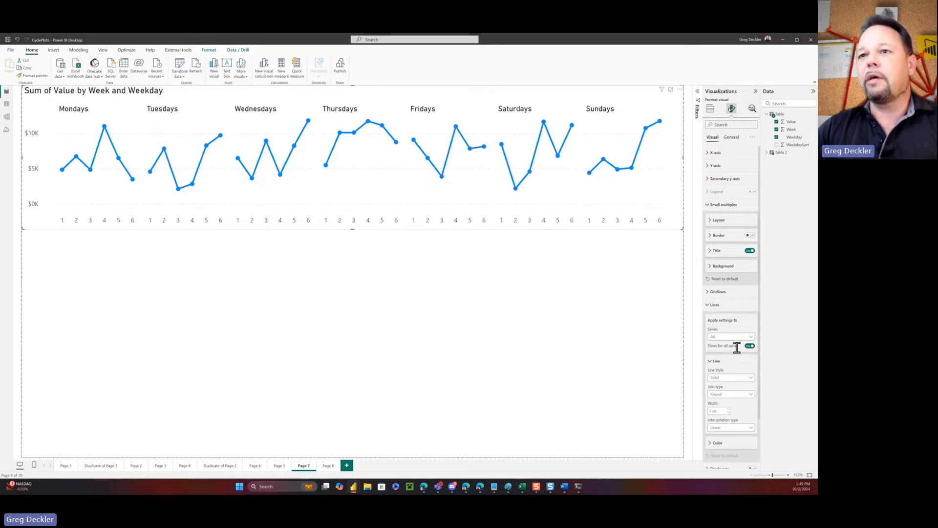
pyautogui.scroll(-2, 736, 350)
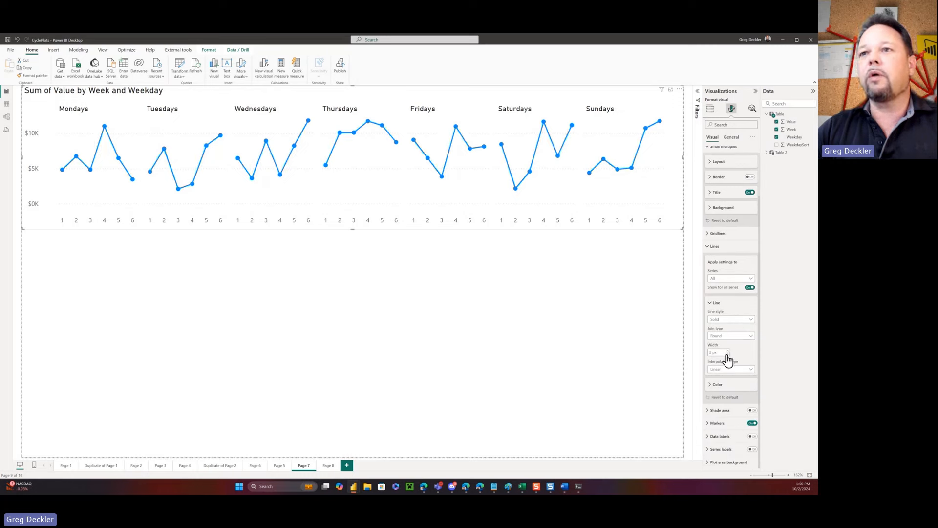
# - Set the marker size to 4 px for all categories
pyautogui.click(708, 424)
pyautogui.scroll(-4, 735, 347)
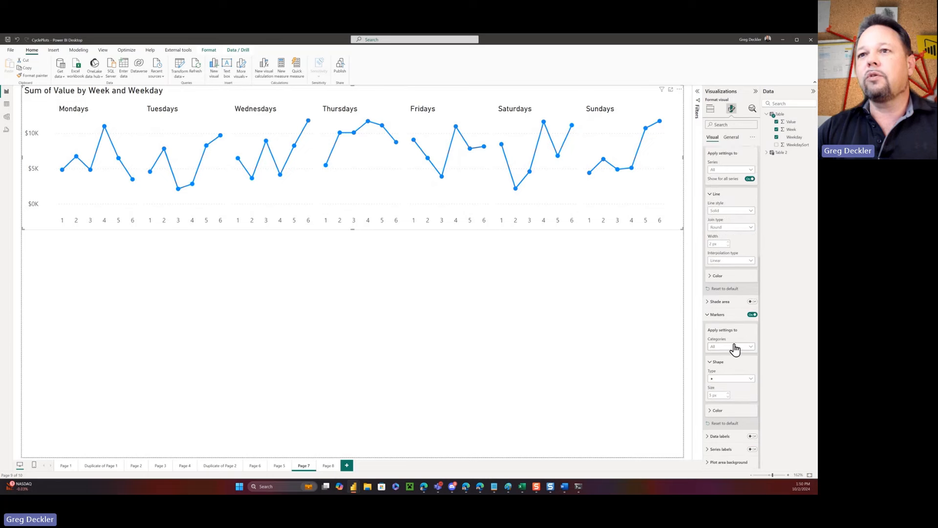
pyautogui.click(728, 393)
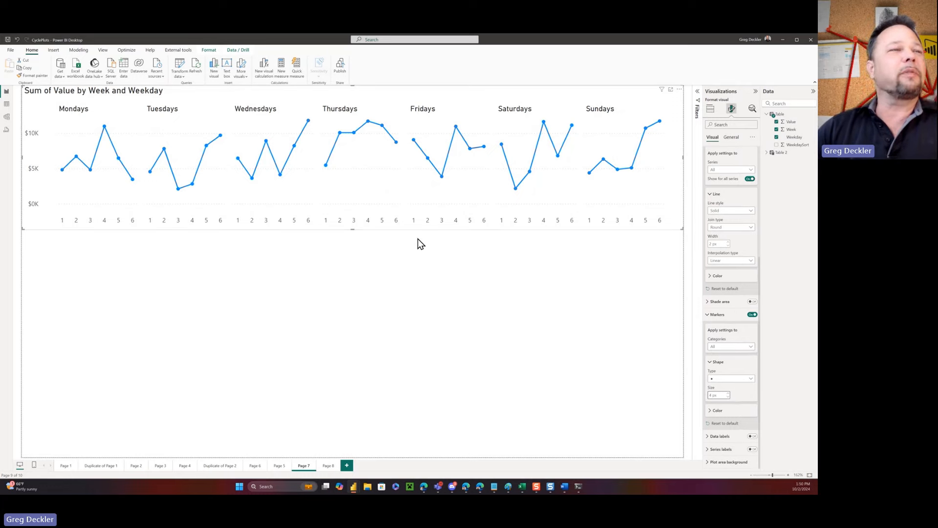
# - Turn off the line chart's overall title
pyautogui.click(732, 138)
pyautogui.click(752, 166)
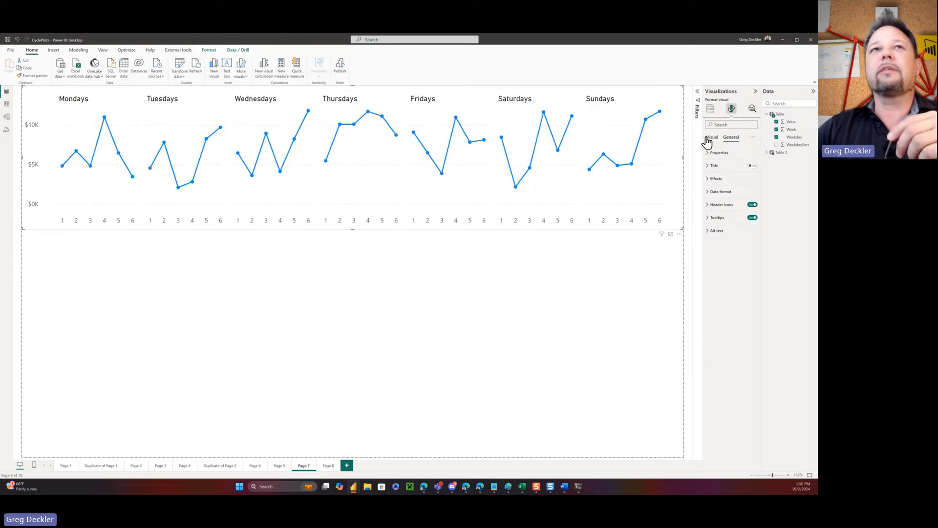
pyautogui.click(712, 139)
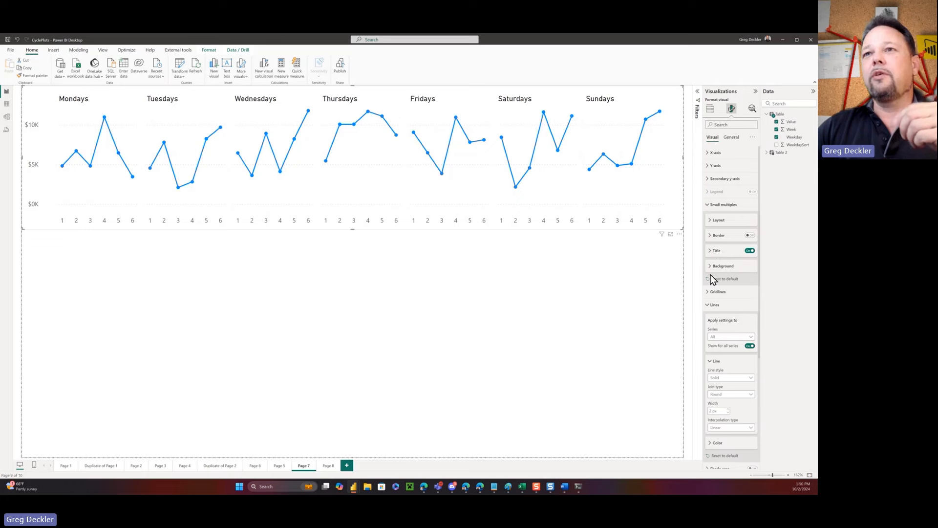
pyautogui.scroll(-4, 728, 322)
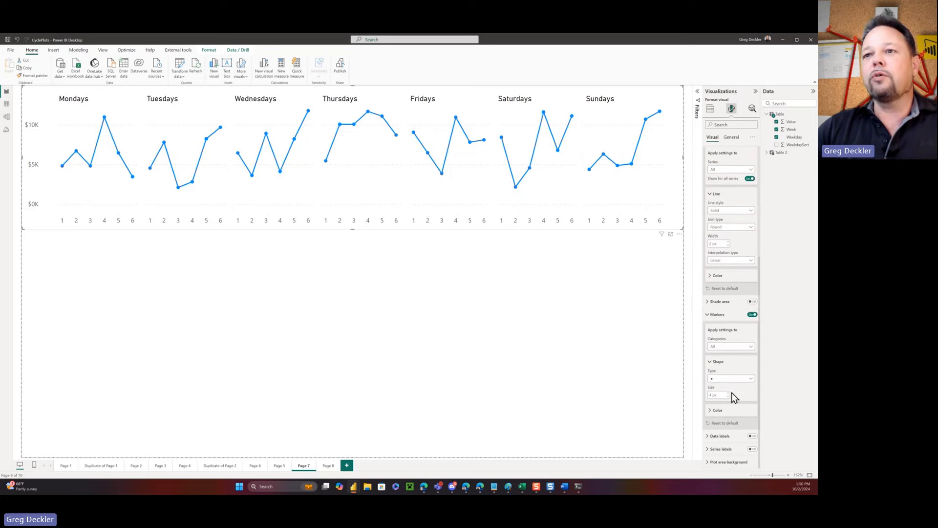
pyautogui.click(718, 410)
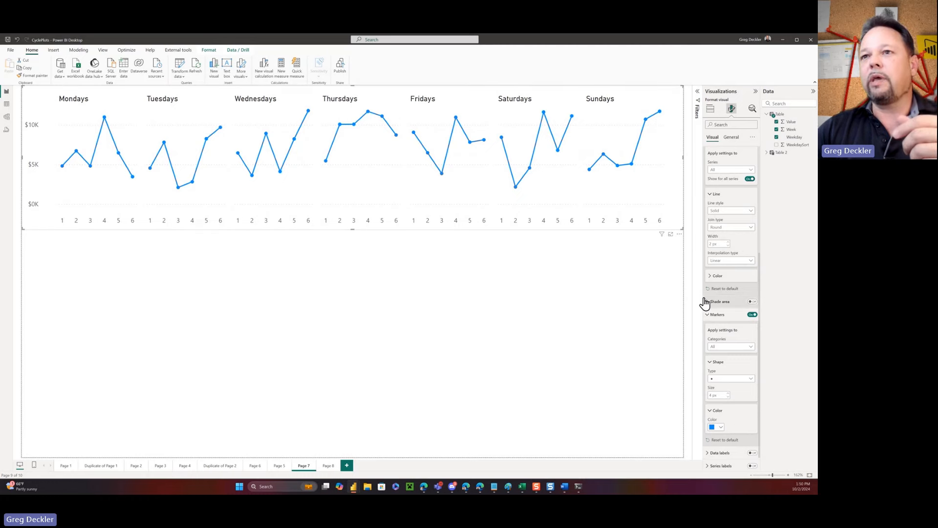
pyautogui.click(708, 314)
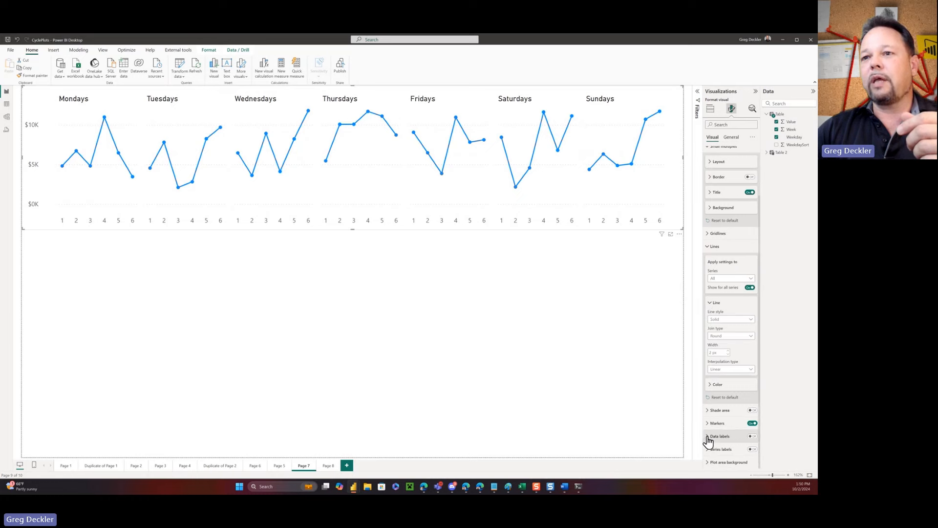
# - Turn on the line chart's data labels for all series and review their position and value settings
pyautogui.click(753, 436)
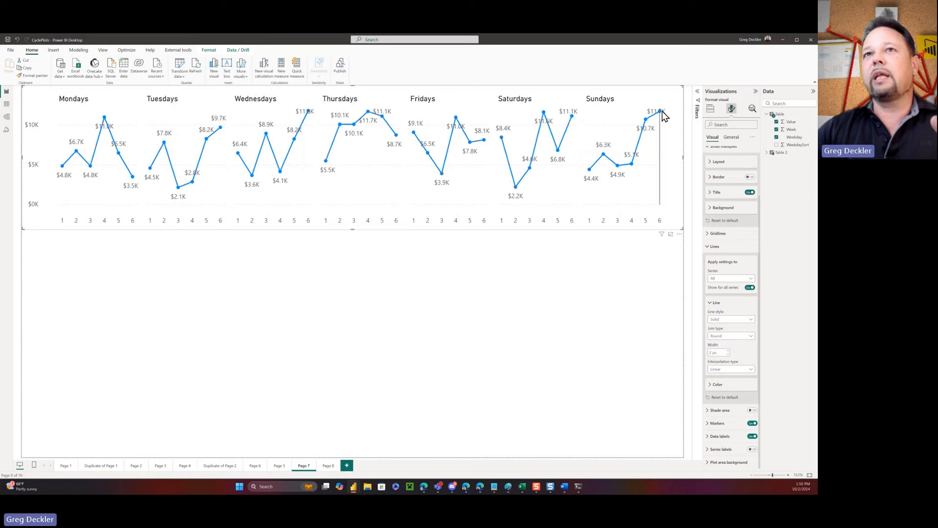
pyautogui.click(719, 436)
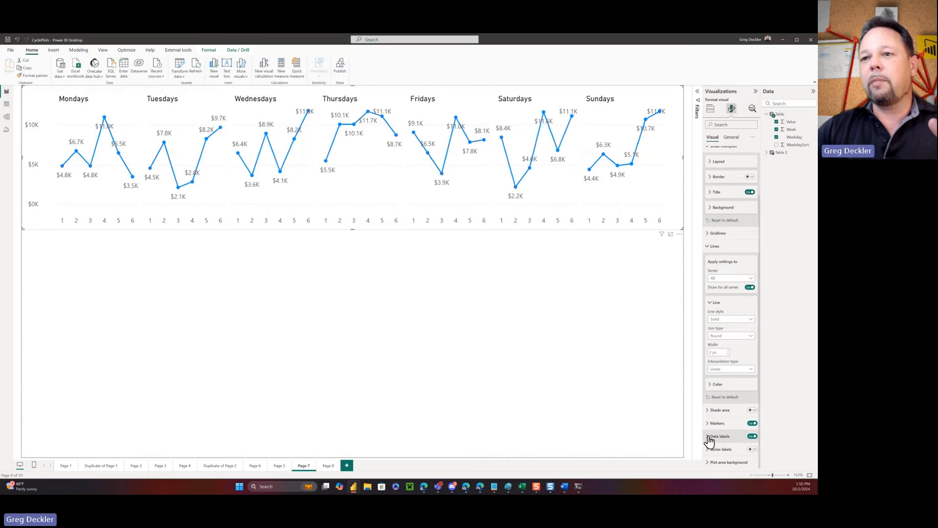
pyautogui.click(711, 247)
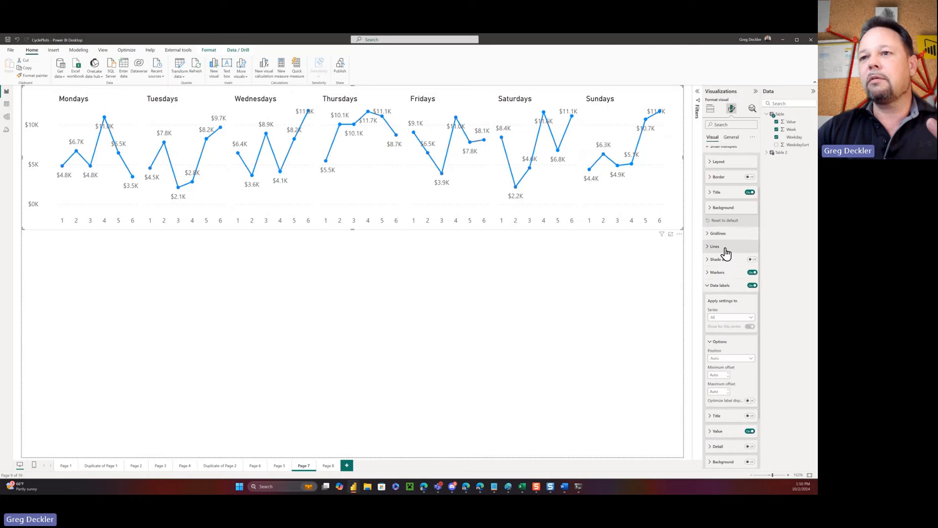
pyautogui.scroll(-2, 721, 252)
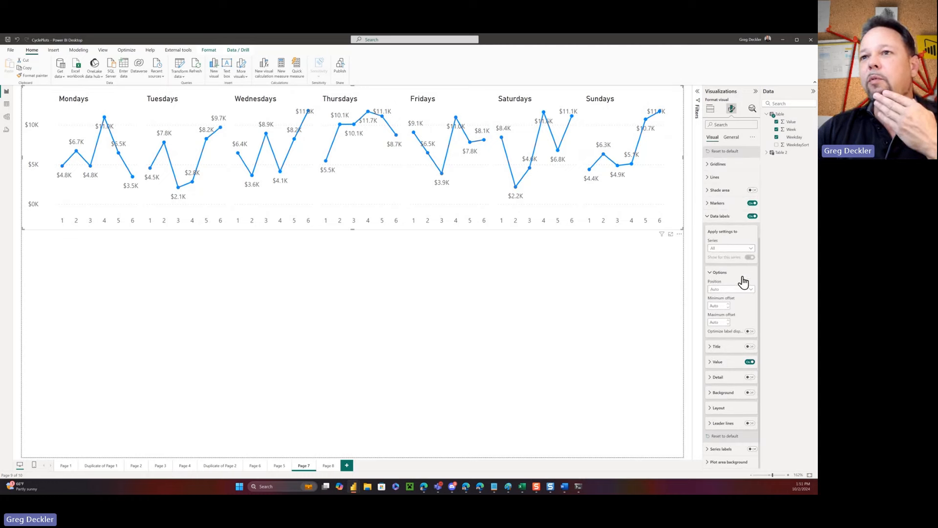
pyautogui.click(710, 362)
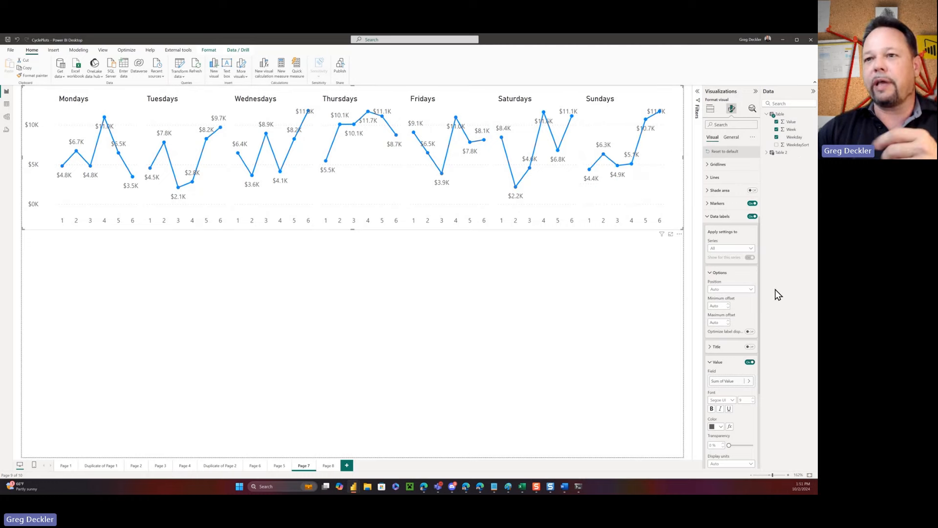
pyautogui.scroll(-3, 739, 363)
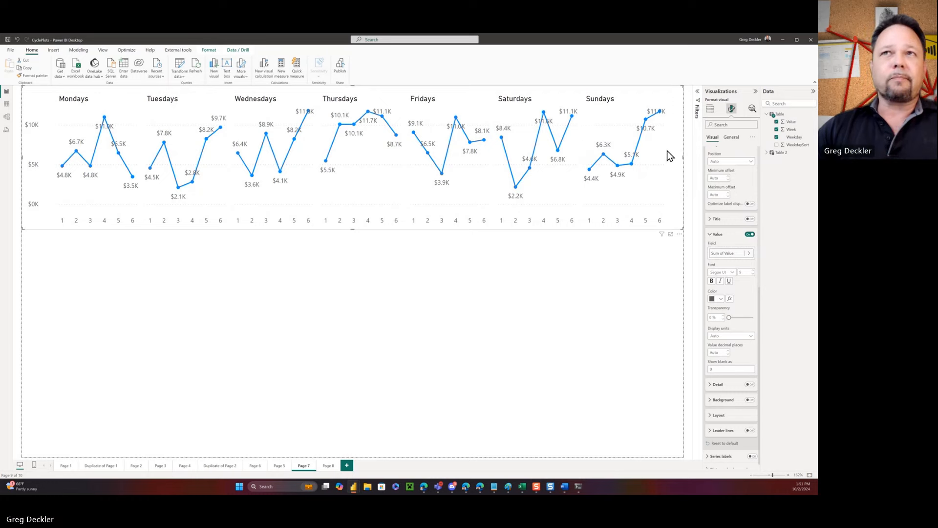
pyautogui.click(709, 237)
pyautogui.click(706, 217)
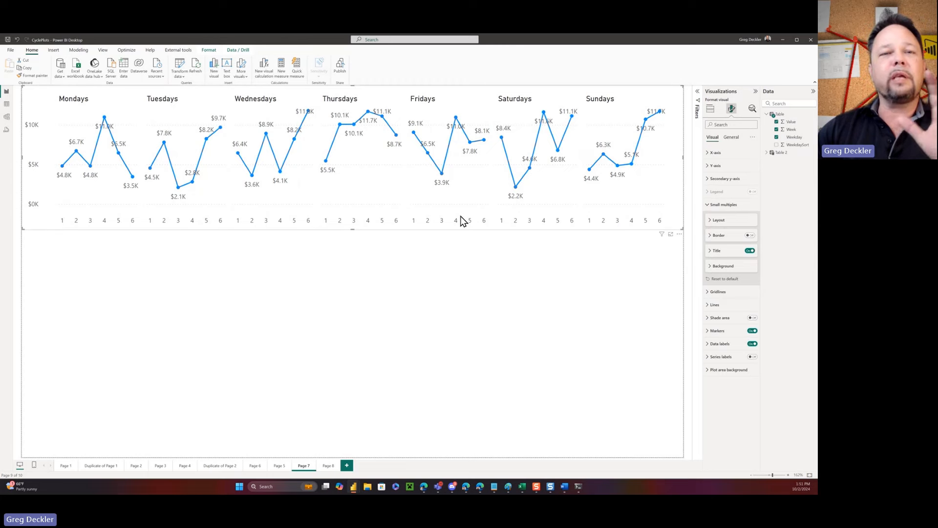
# - On Page 8, add a Powerviz KPI visual and stretch it across the full width of the page
pyautogui.click(328, 465)
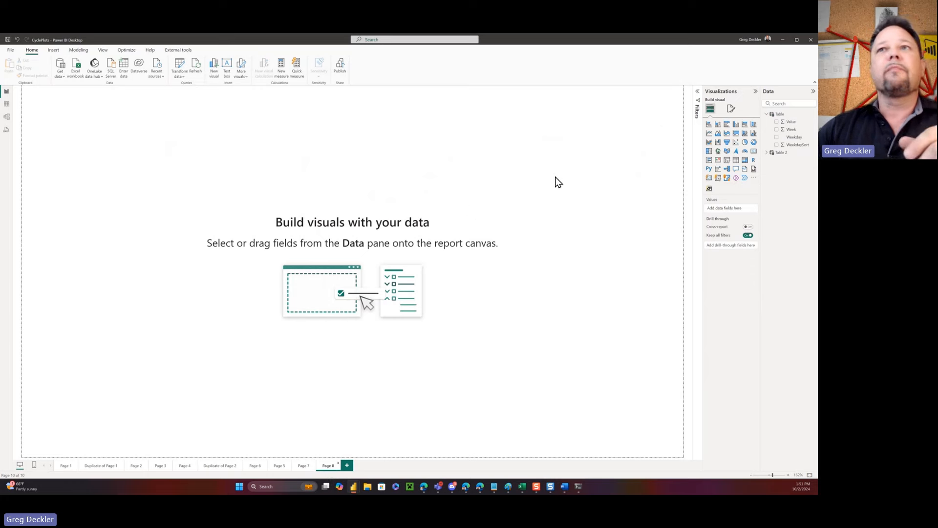
pyautogui.click(709, 189)
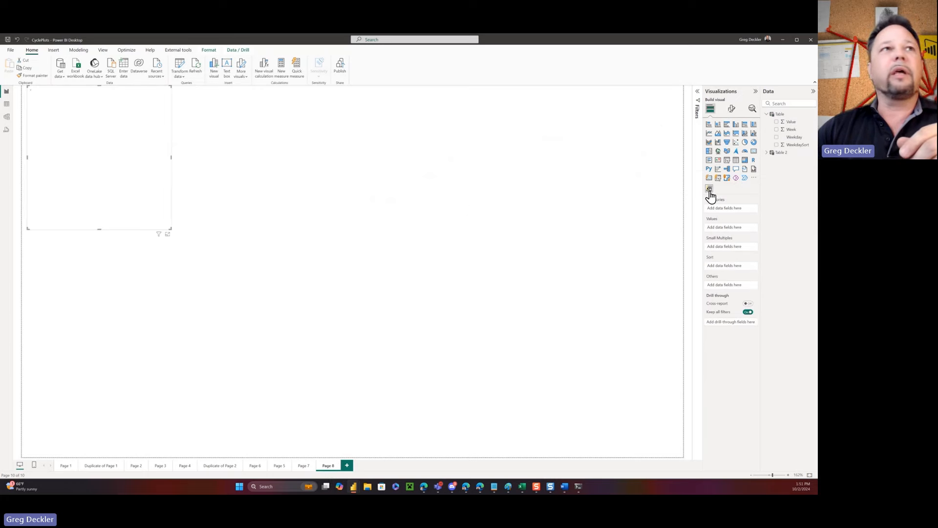
pyautogui.click(173, 199)
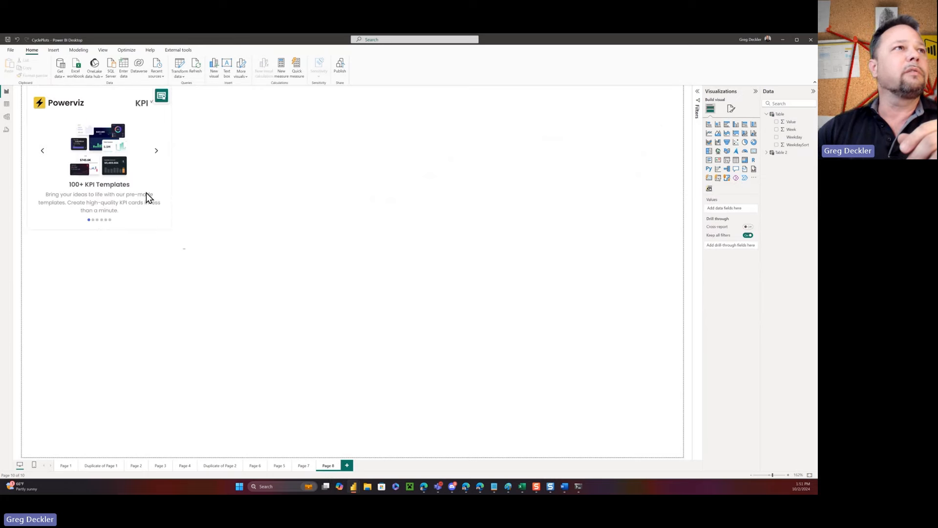
pyautogui.click(101, 230)
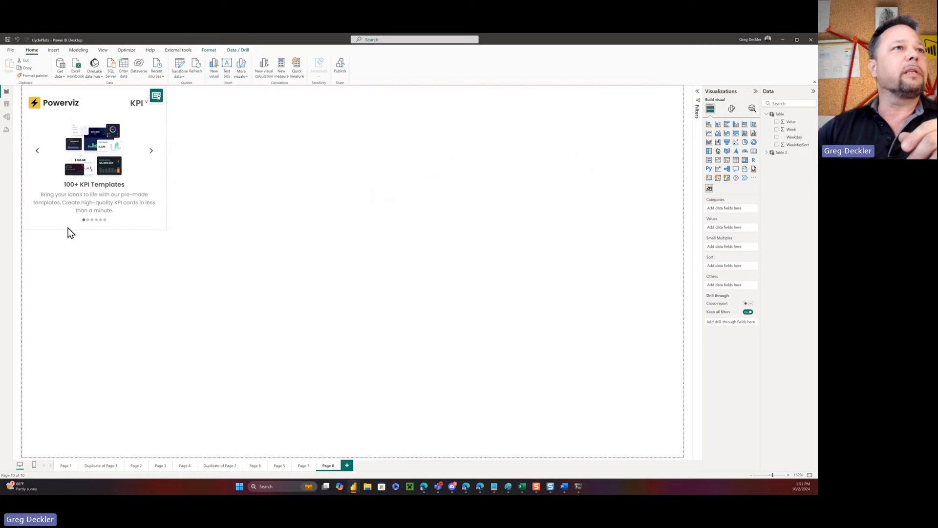
pyautogui.moveTo(166, 157); pyautogui.dragTo(225, 158)
pyautogui.moveTo(296, 158); pyautogui.dragTo(700, 155)
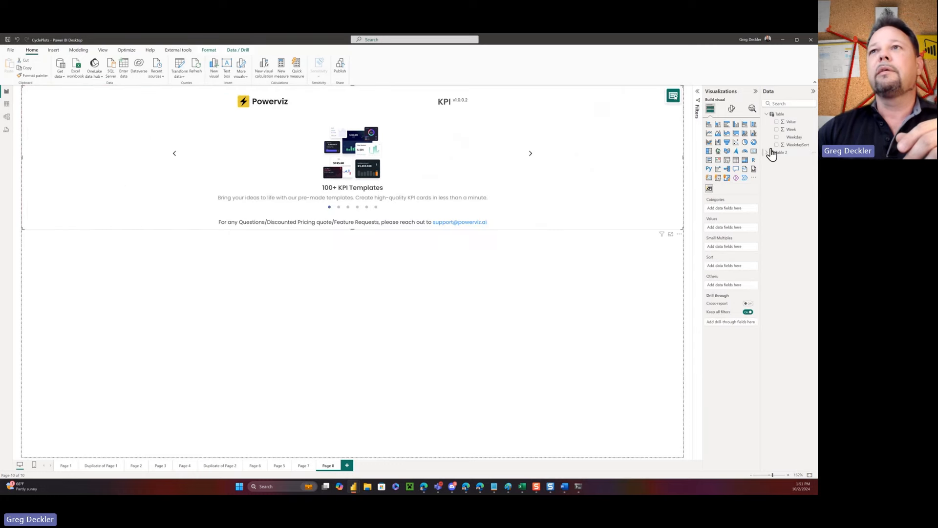
# - Assign Week to the KPI visual's categories, Value to its values and Weekday to its small multiples
pyautogui.moveTo(793, 128); pyautogui.dragTo(735, 227)
pyautogui.moveTo(792, 129); pyautogui.dragTo(731, 209)
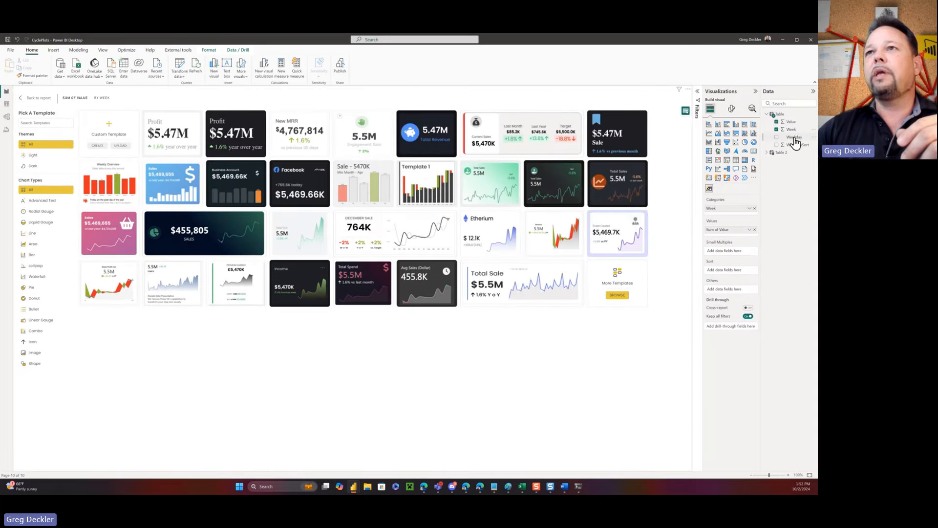
pyautogui.moveTo(795, 141); pyautogui.dragTo(737, 253)
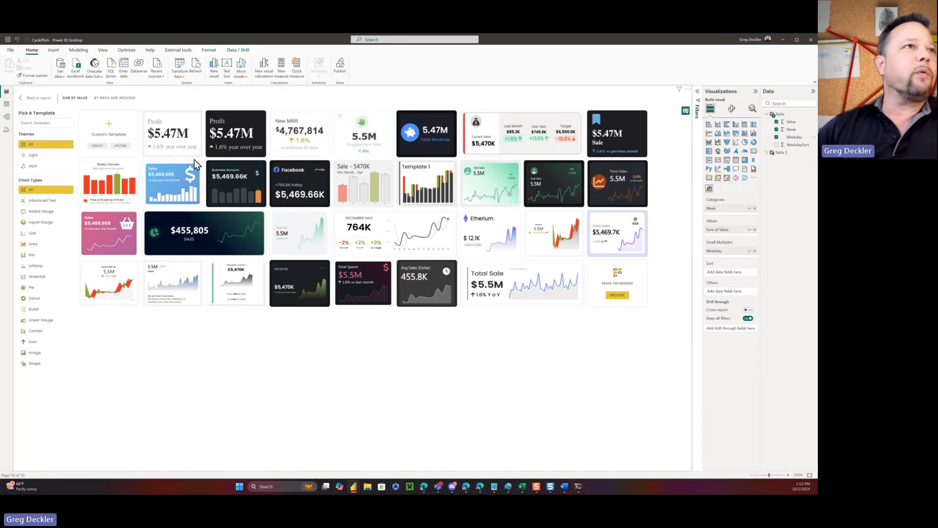
# - Upload the KPI_PV_CyclePlot file as a custom template for the KPI visual
pyautogui.click(121, 146)
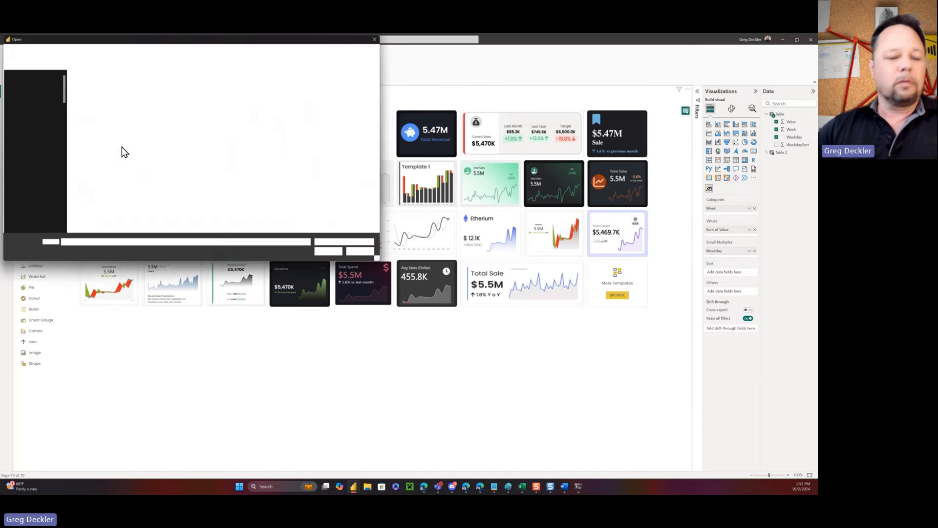
pyautogui.click(330, 143)
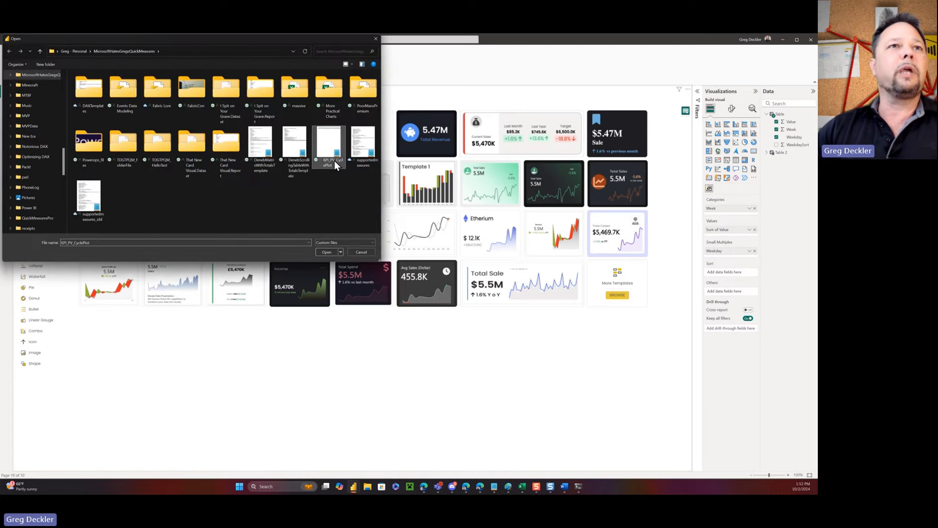
pyautogui.click(327, 252)
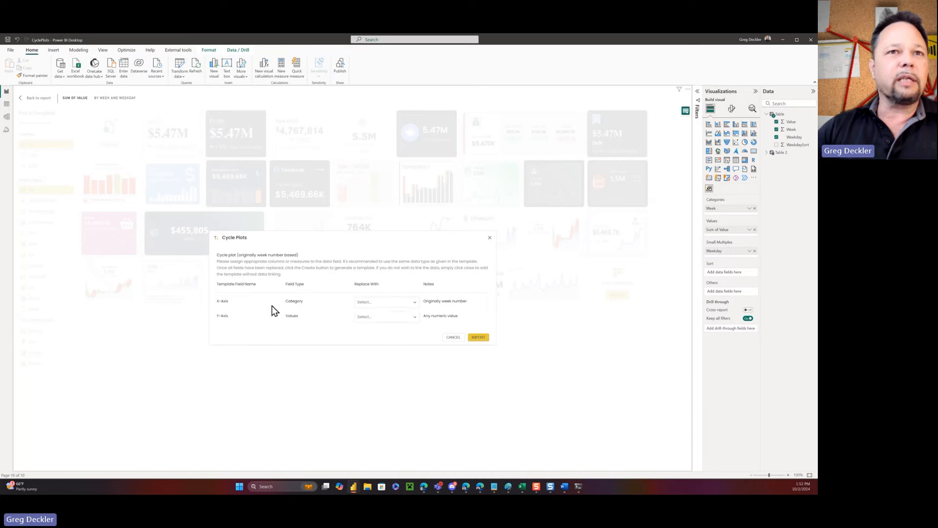
# - Map the template's X-Axis to Week and its Y-Axis to Sum of Value, and import the template
pyautogui.click(414, 302)
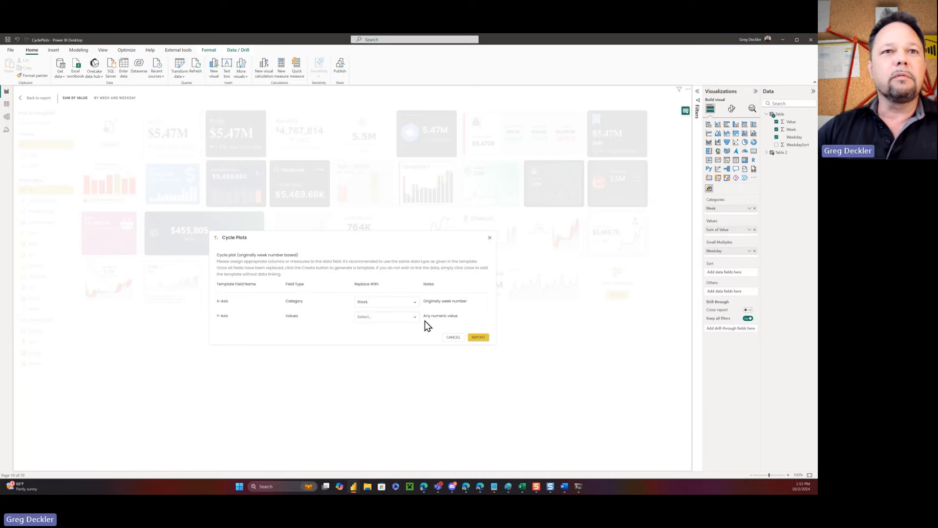
pyautogui.click(415, 317)
pyautogui.click(382, 330)
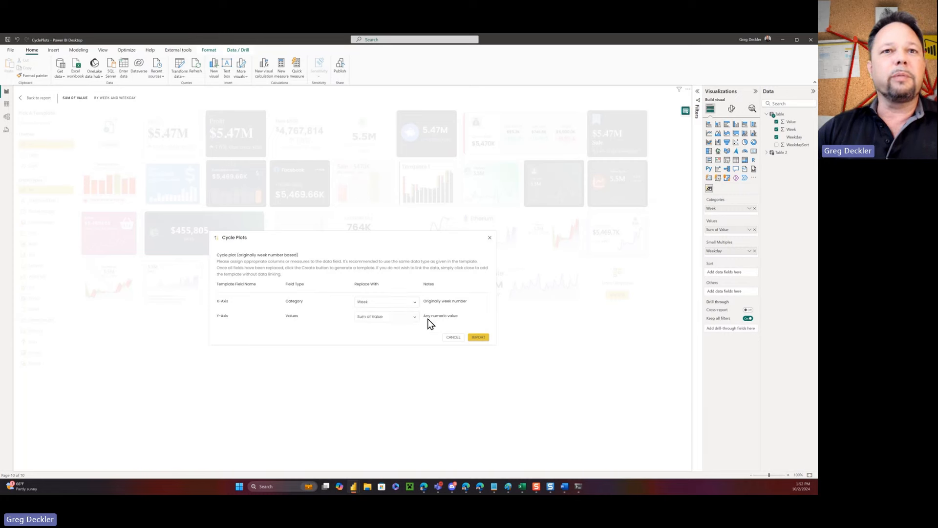
pyautogui.click(478, 338)
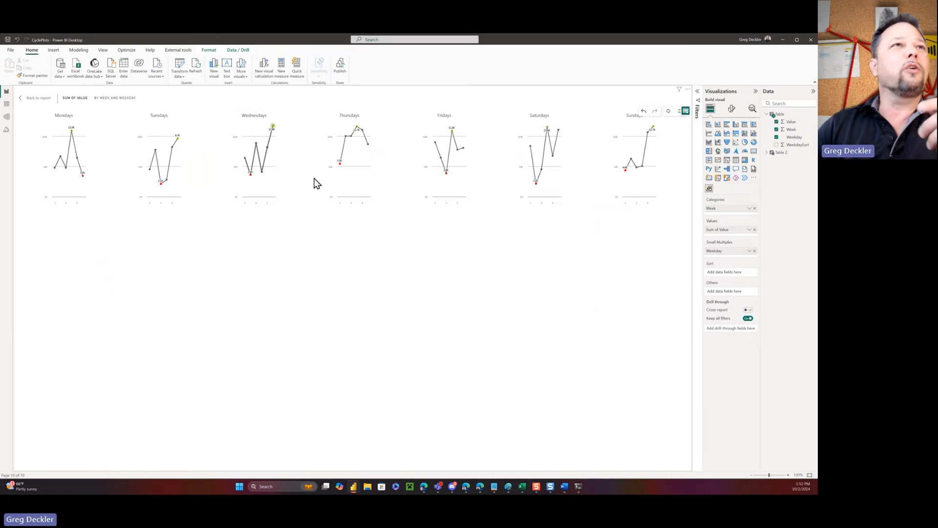
# - Return to the report, make the KPI cycle plot visual taller and turn off its title
pyautogui.click(34, 98)
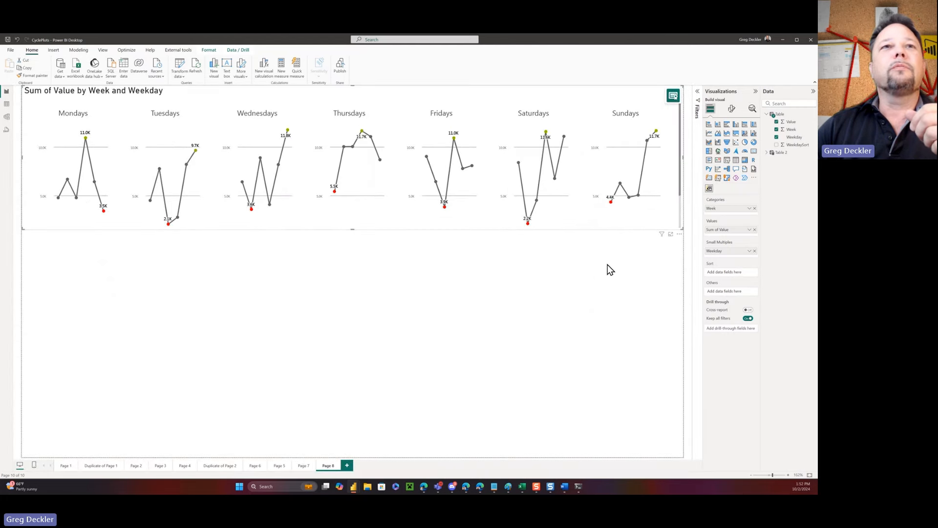
pyautogui.moveTo(352, 230); pyautogui.dragTo(349, 282)
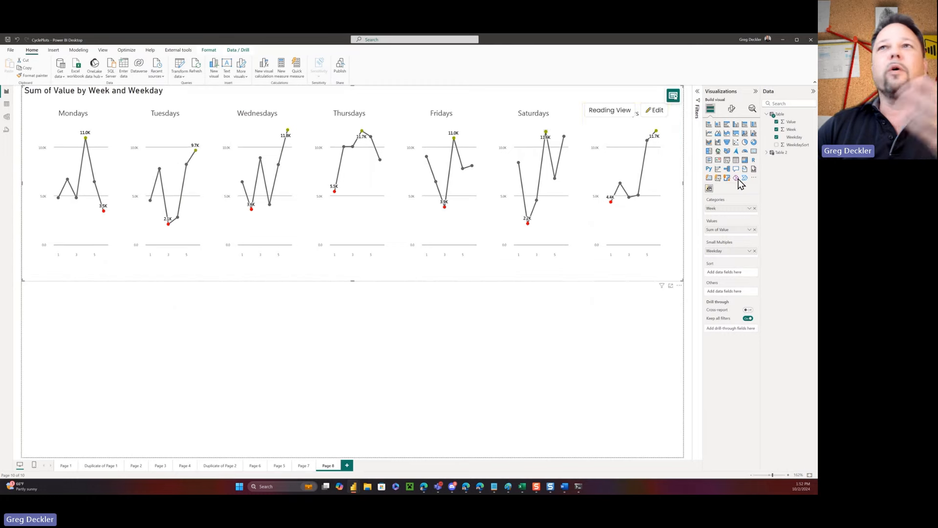
pyautogui.click(731, 108)
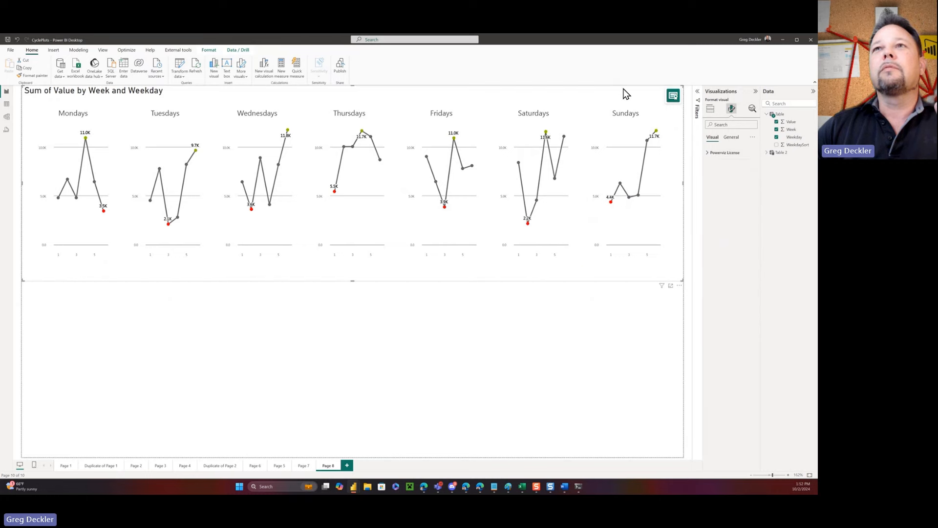
pyautogui.click(728, 136)
pyautogui.click(747, 166)
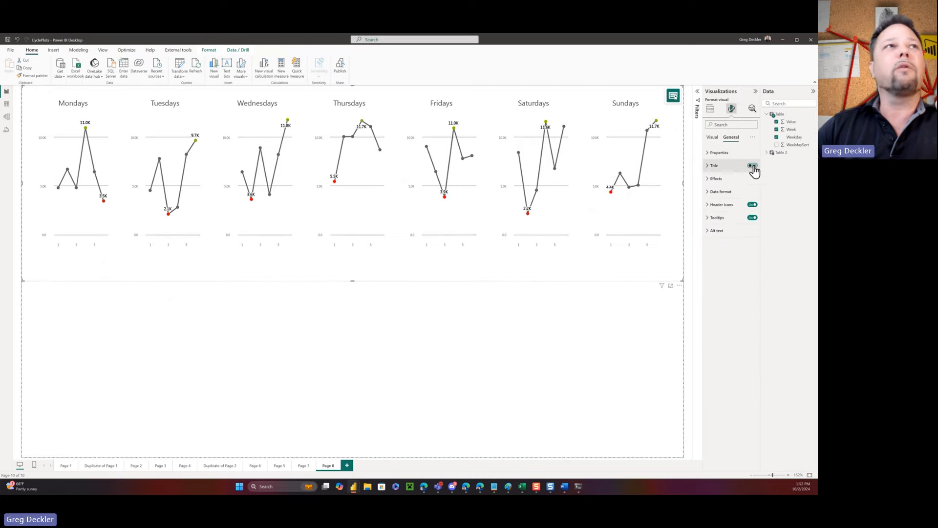
pyautogui.click(455, 308)
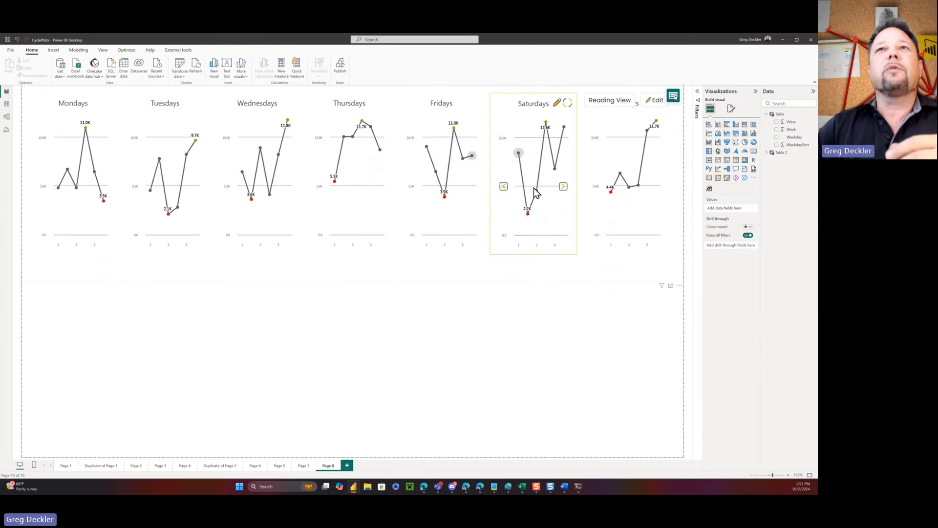
# - Edit the KPI visual, open its template export settings and copy the template to the clipboard
pyautogui.click(655, 100)
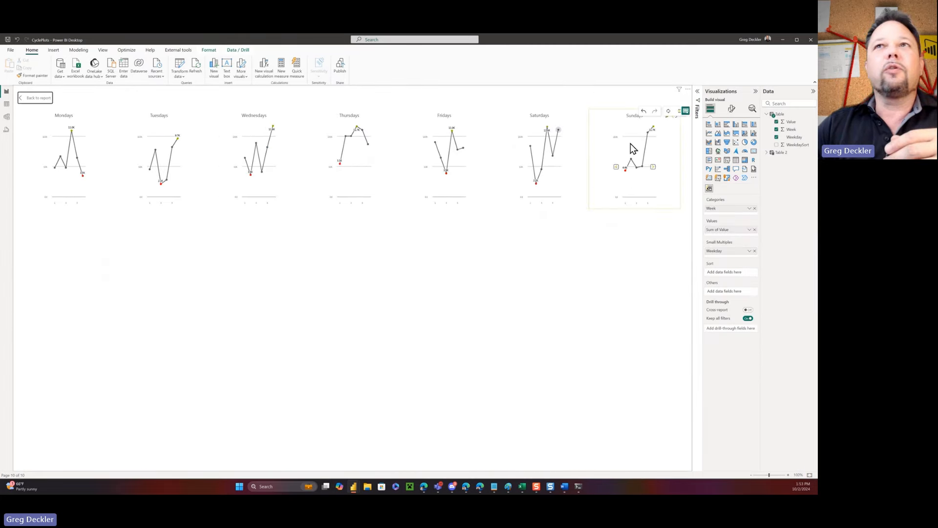
pyautogui.click(679, 113)
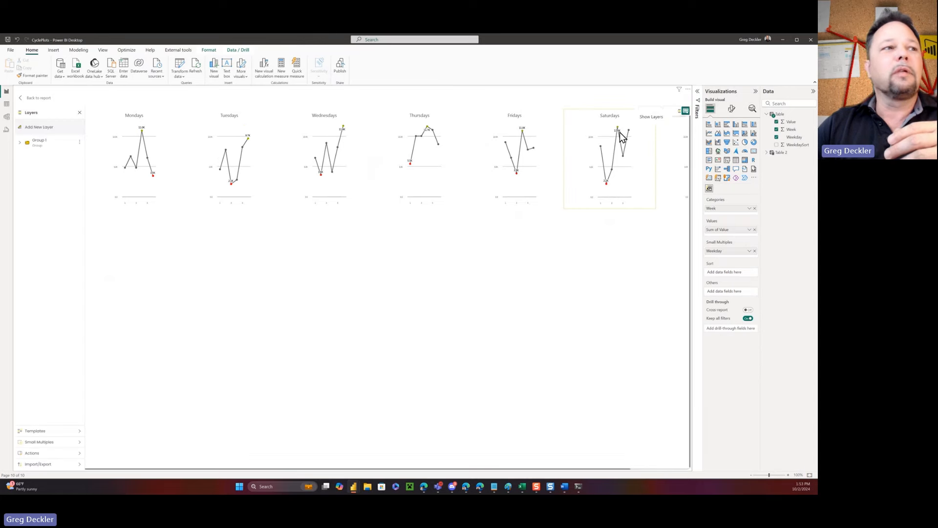
pyautogui.click(38, 464)
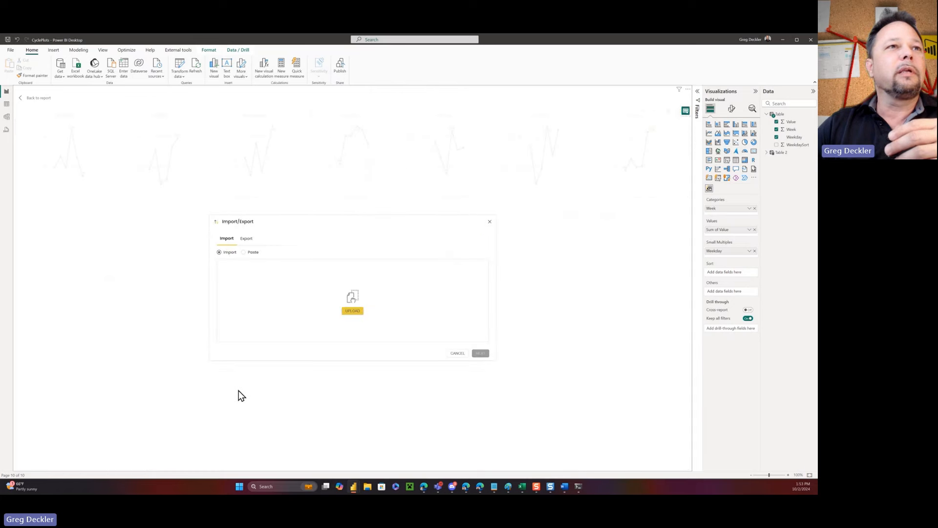
pyautogui.click(247, 239)
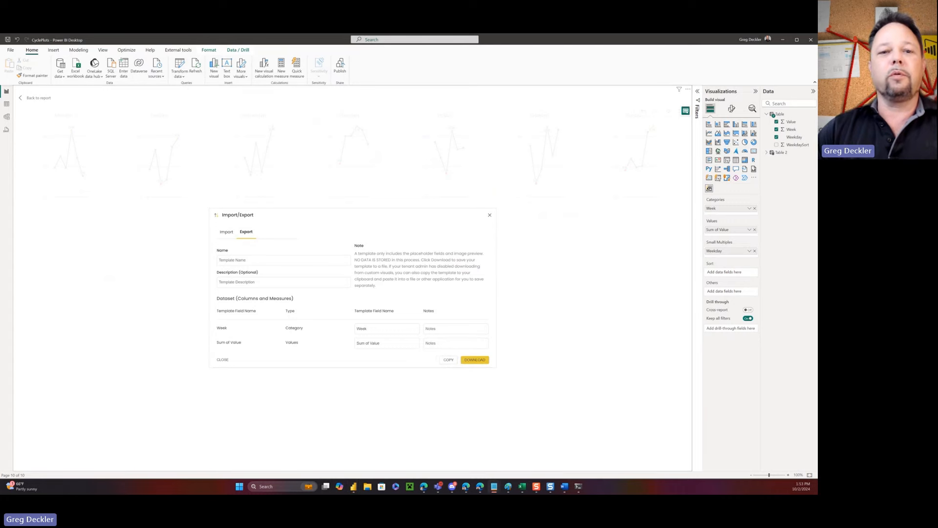
pyautogui.moveTo(0, 125); pyautogui.dragTo(452, 116)
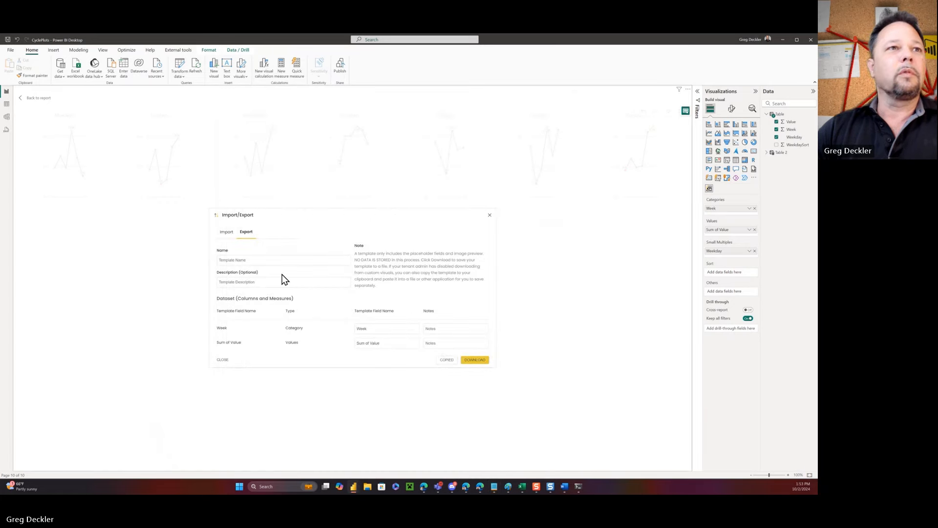
# - Name the export template "Cycle plot" and add the notes "Typically week number" for Week and "Any valid number" for Sum of Value
pyautogui.click(287, 262)
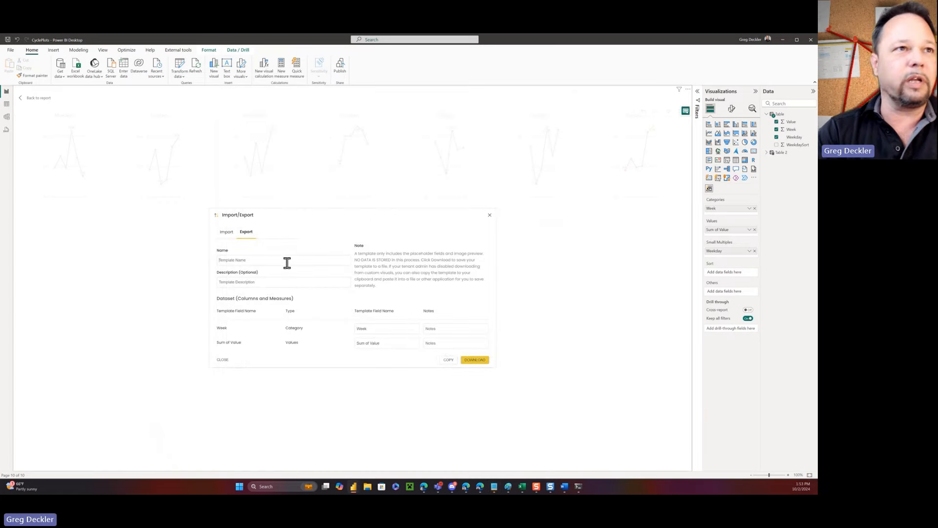
pyautogui.write('Cycle')
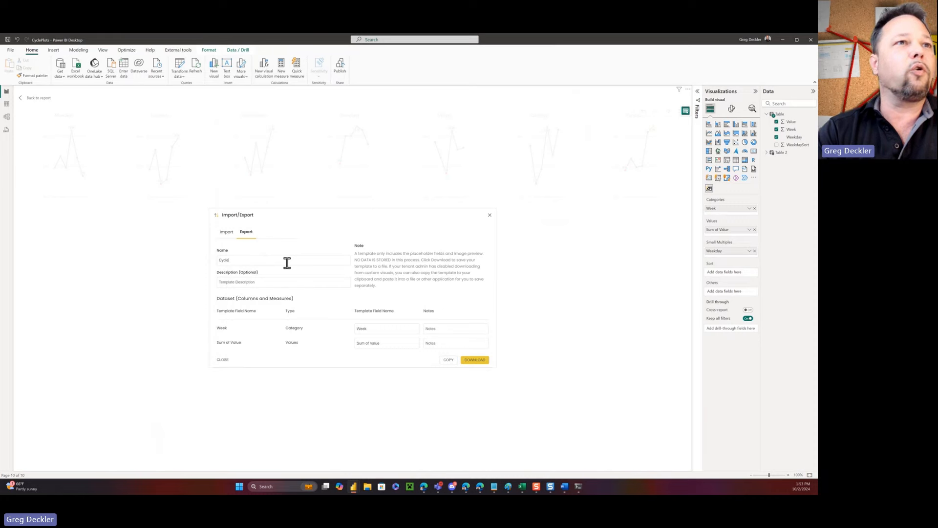
pyautogui.write(' plot')
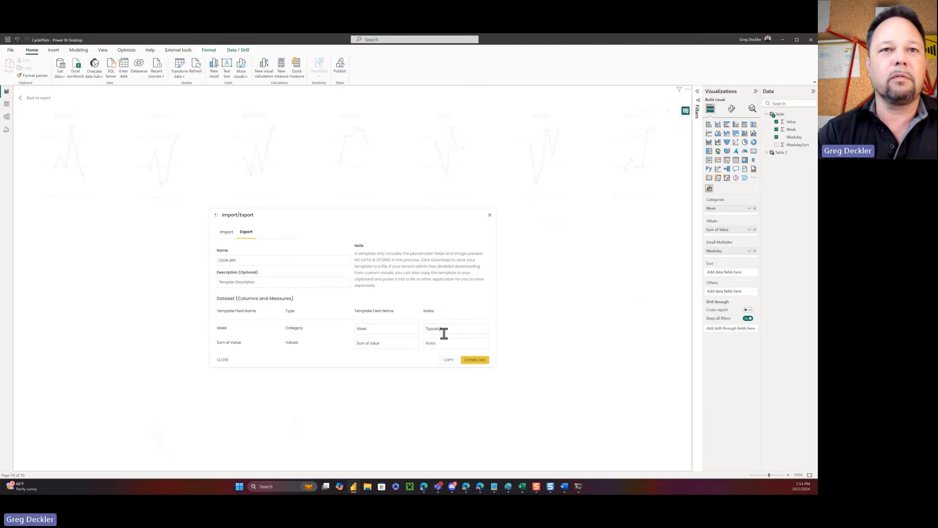
pyautogui.click(445, 333)
pyautogui.write('Typically week n')
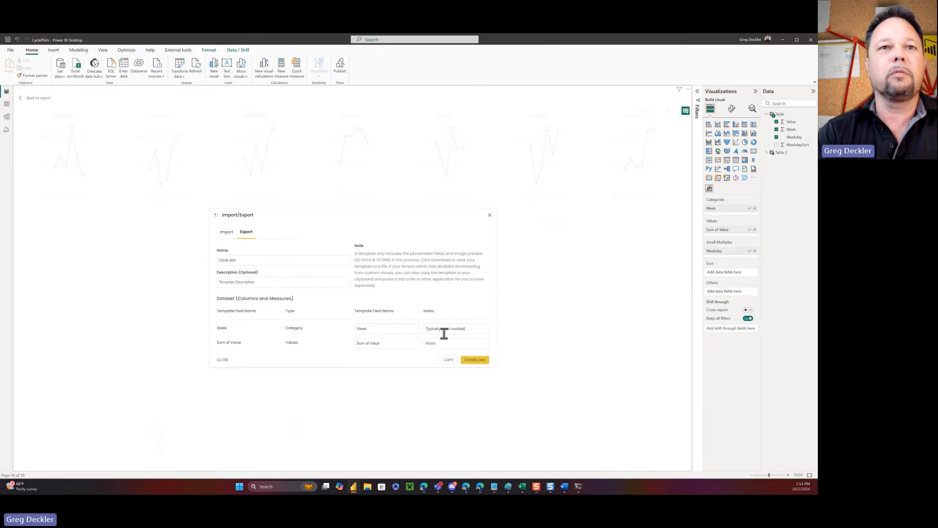
pyautogui.write('umber')
pyautogui.press('Tab')
pyautogui.press('Tab')
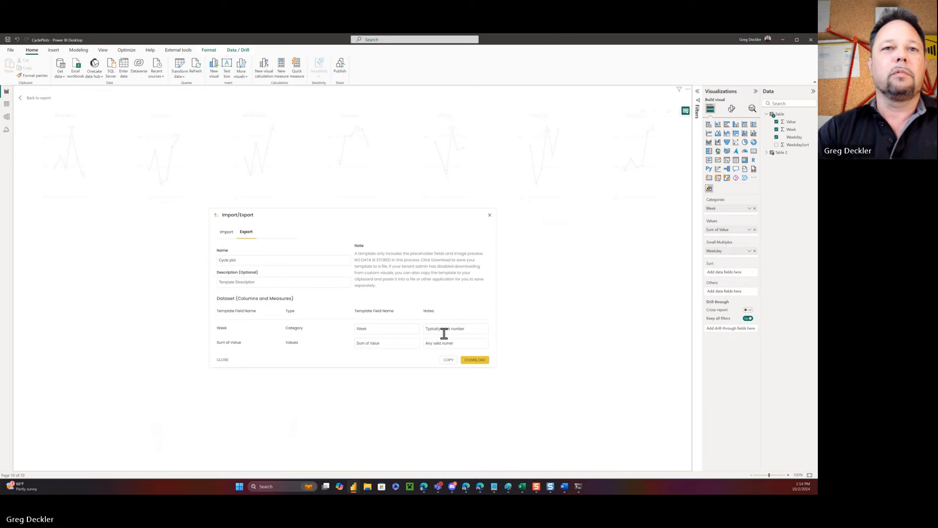
pyautogui.write('er')
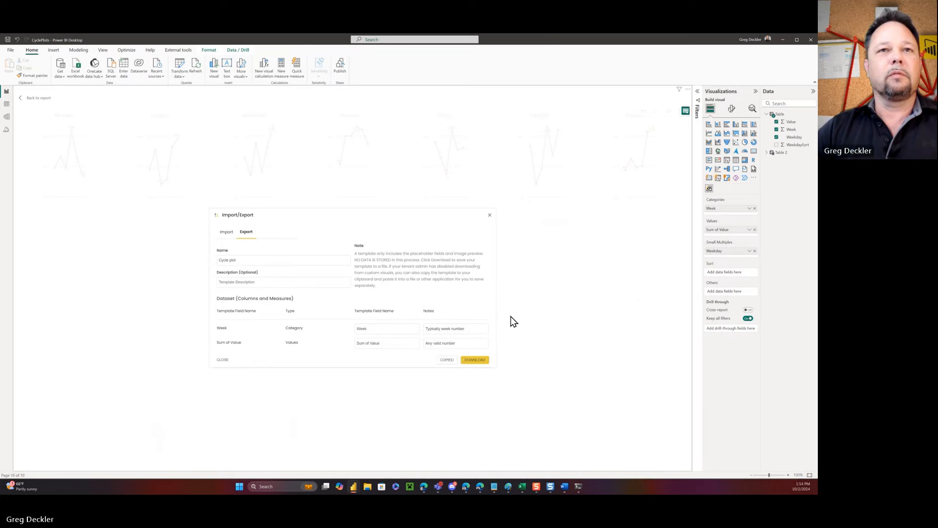
# - Paste the copied template into Notepad to examine its code, discard that file, and return from the export settings to the report
pyautogui.hotkey('alt', 'Tab')
pyautogui.hotkey('ctrl', 'v')
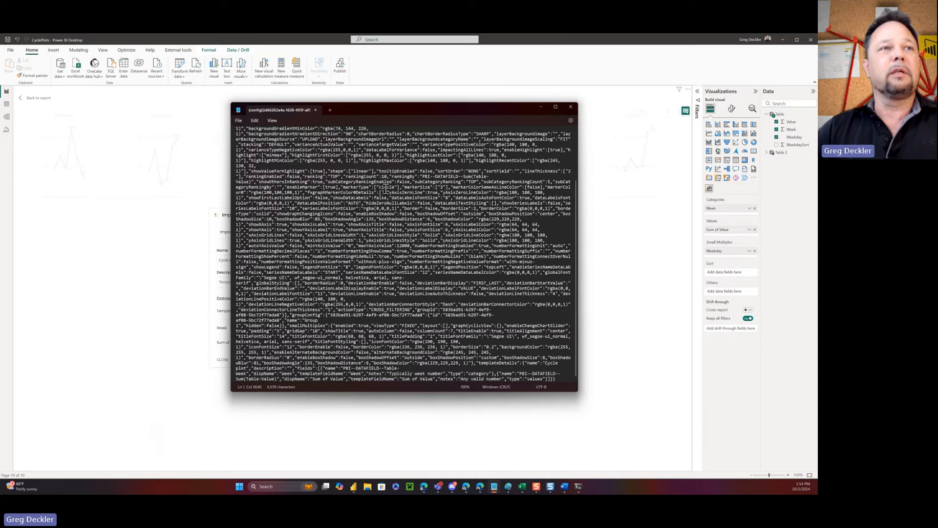
pyautogui.scroll(5, 386, 183)
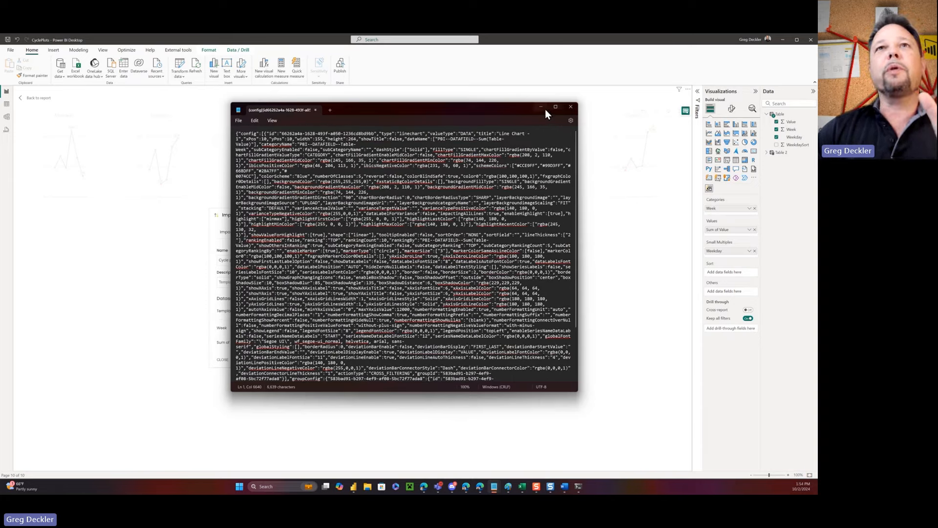
pyautogui.click(571, 107)
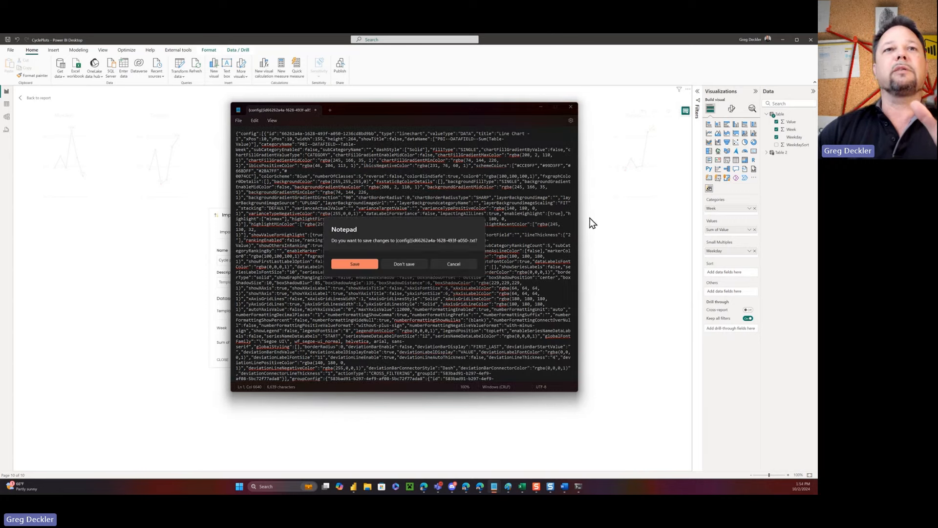
pyautogui.click(415, 264)
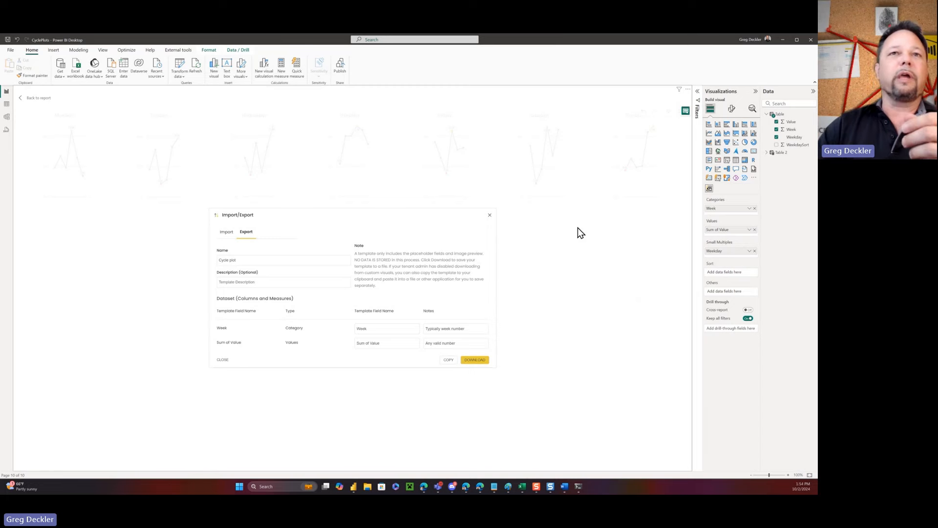
pyautogui.click(491, 216)
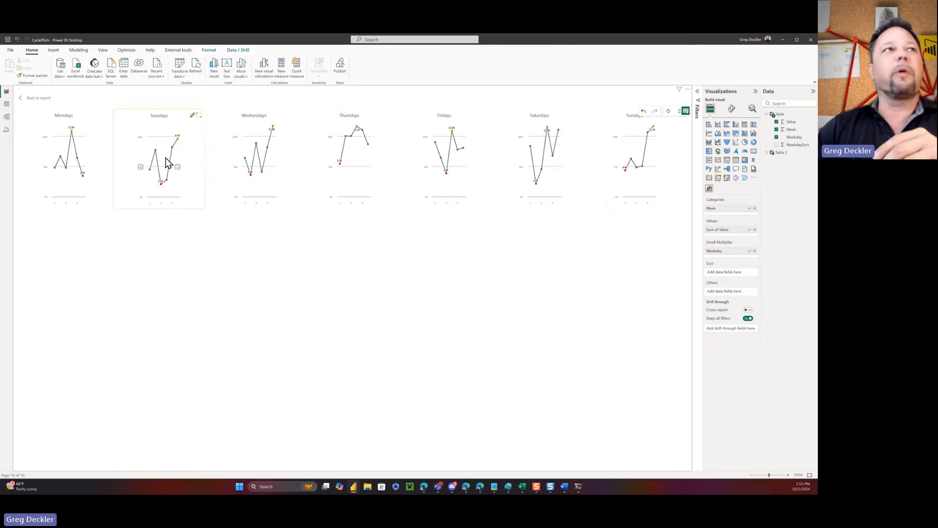
pyautogui.click(46, 98)
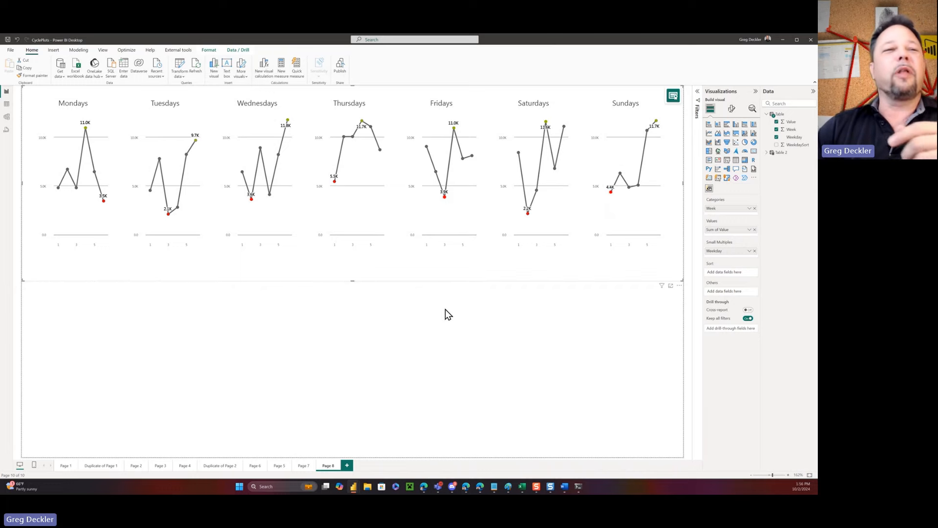
# - Add a full-width KPI visual on a new page, with Value as values, Week as categories and Weekday as small multiples
pyautogui.click(347, 467)
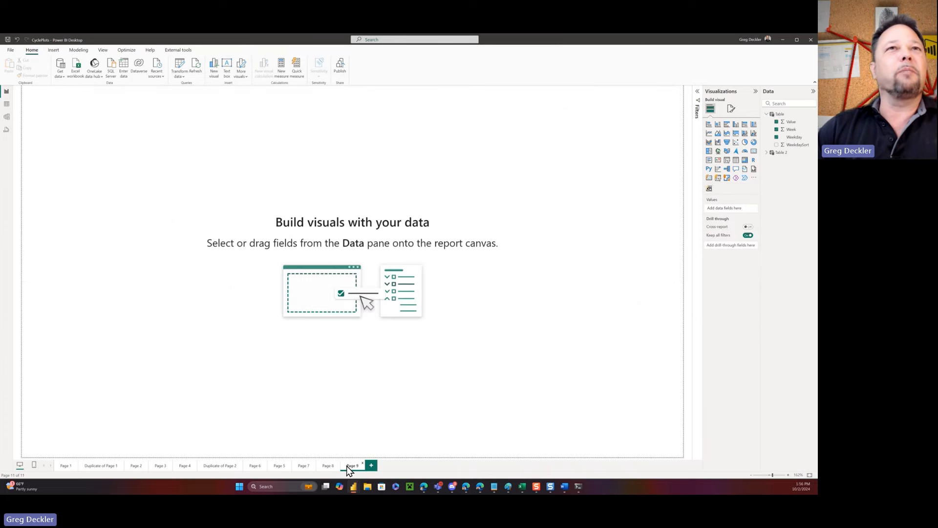
pyautogui.click(709, 189)
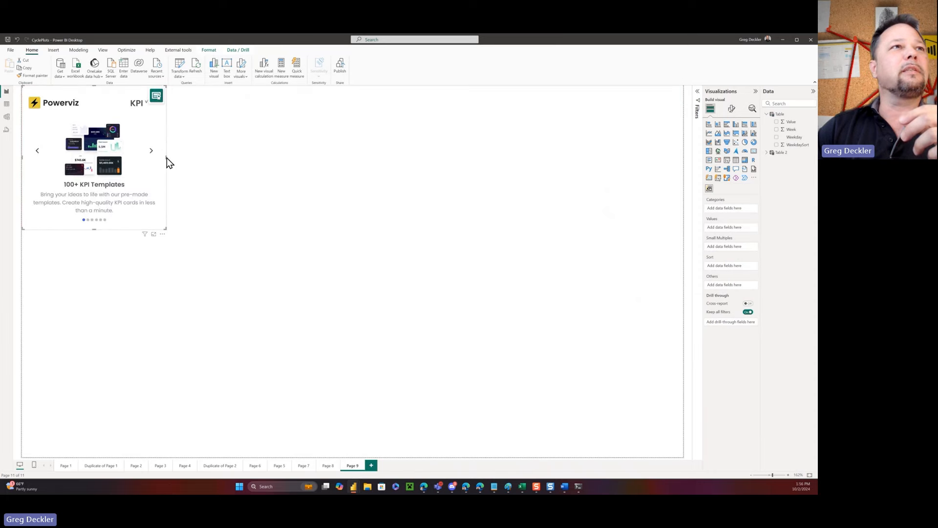
pyautogui.moveTo(165, 157); pyautogui.dragTo(683, 155)
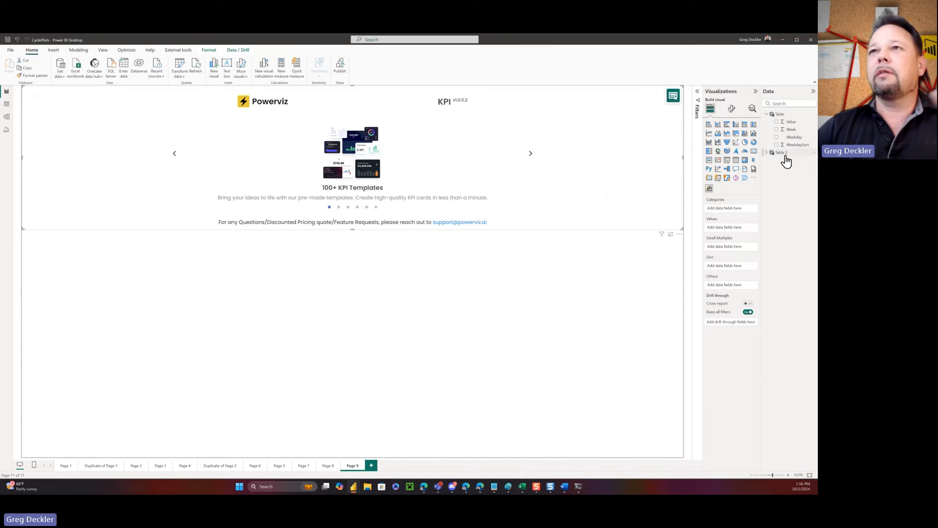
pyautogui.moveTo(792, 122); pyautogui.dragTo(740, 227)
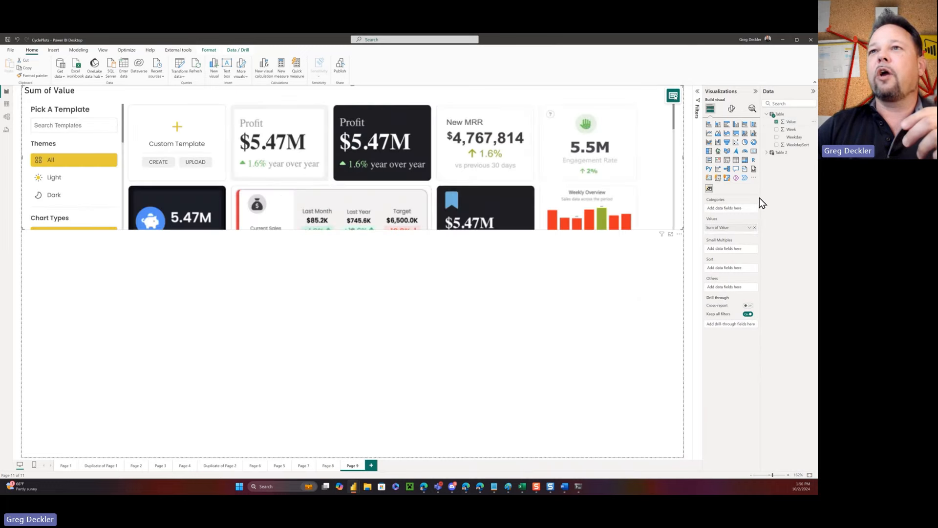
pyautogui.moveTo(792, 130); pyautogui.dragTo(735, 252)
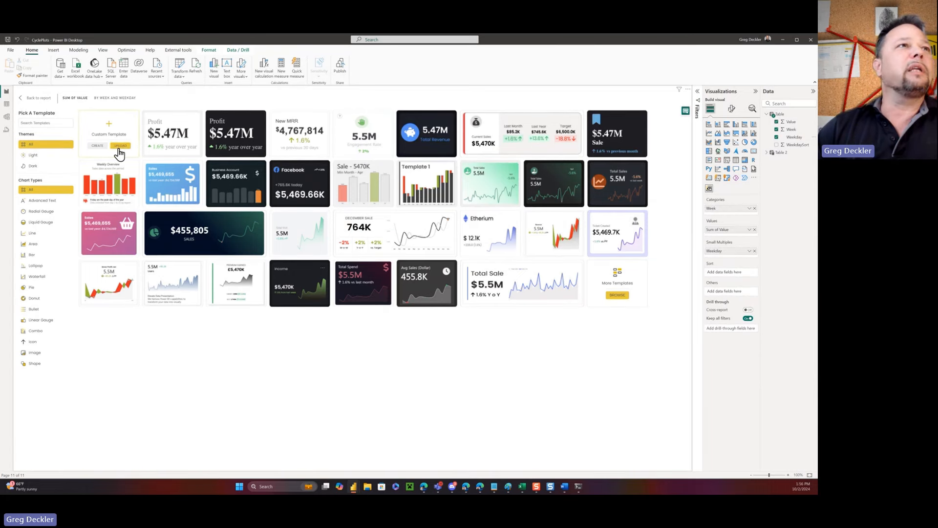
# - Create a custom KPI template containing a line chart of Sum of Value by Week
pyautogui.click(103, 146)
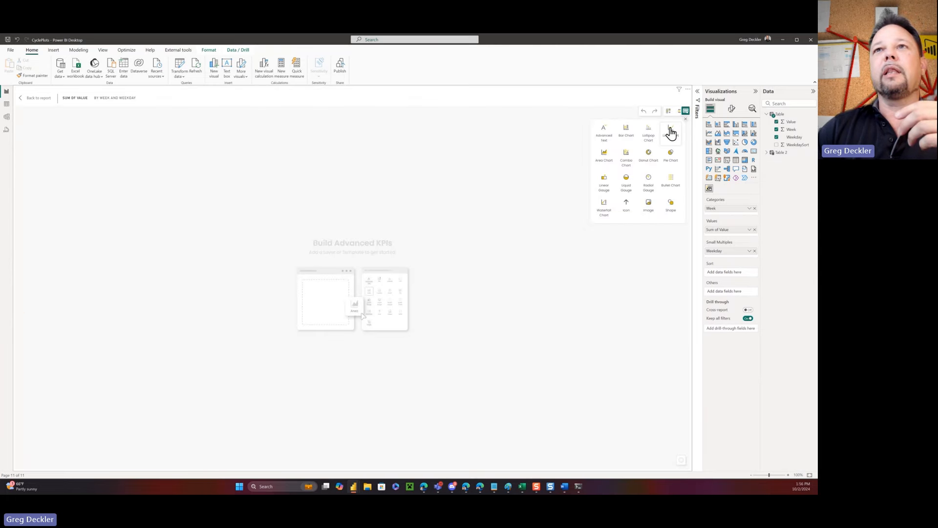
pyautogui.click(670, 132)
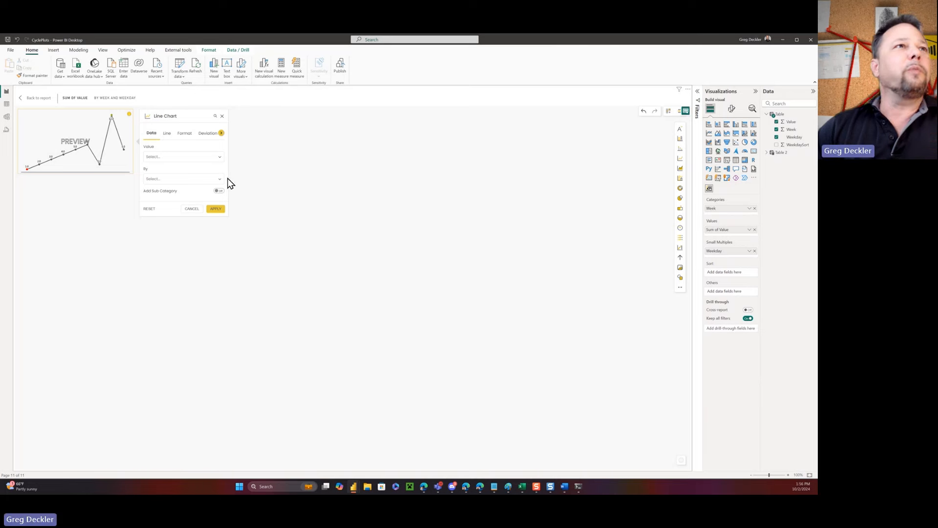
pyautogui.click(220, 157)
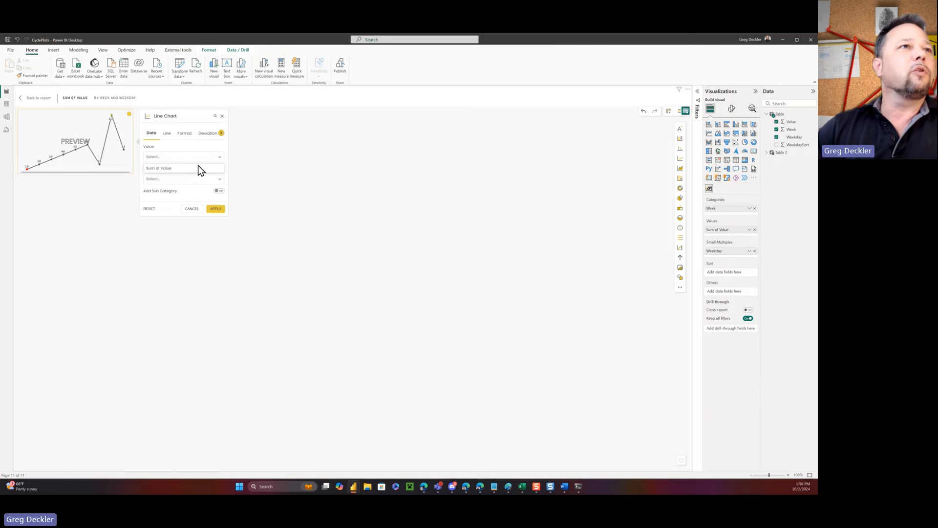
pyautogui.click(199, 168)
pyautogui.click(207, 179)
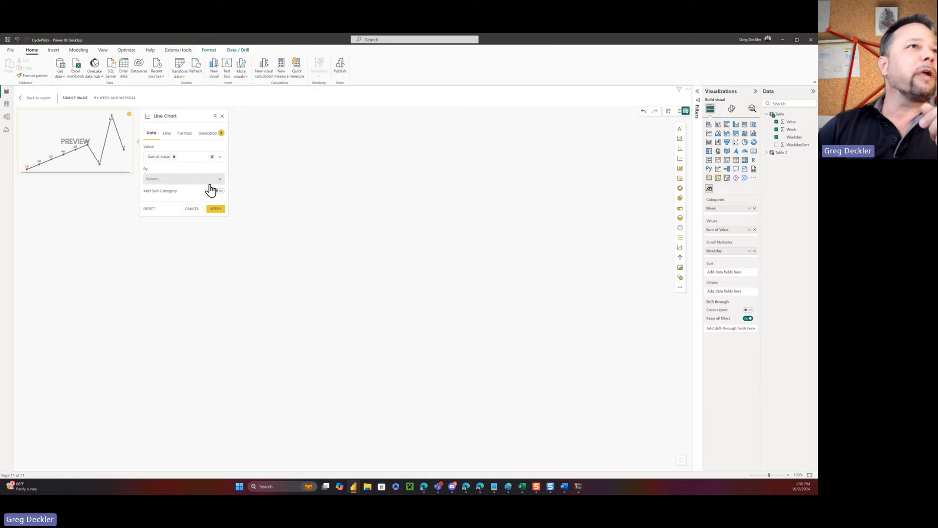
pyautogui.click(179, 191)
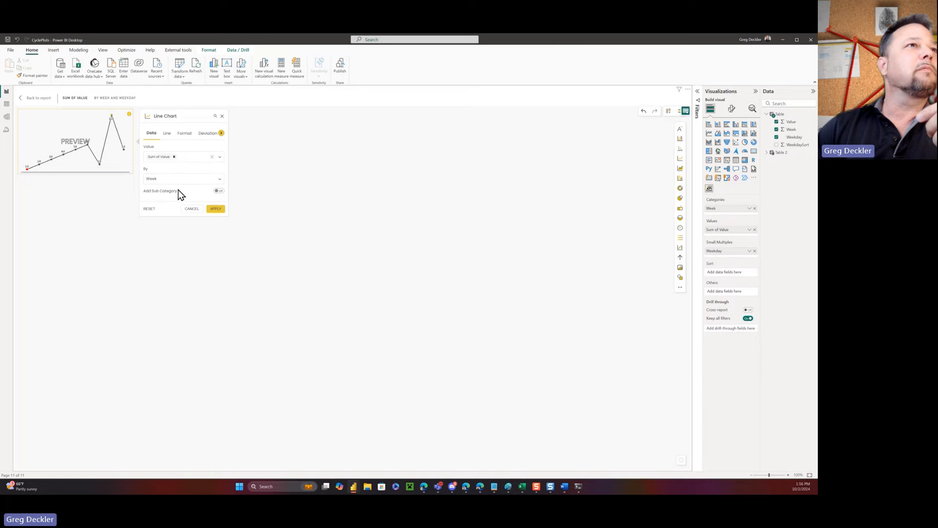
pyautogui.click(217, 212)
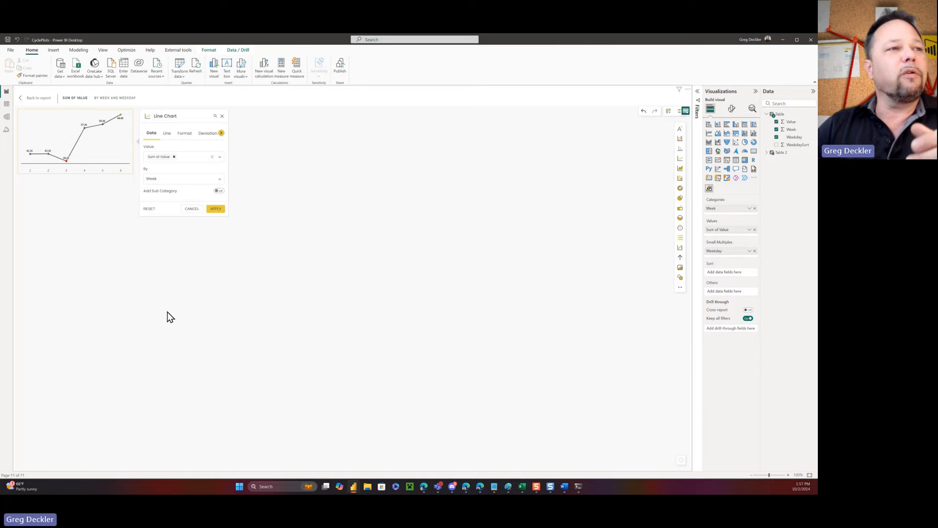
# - Enable small multiples for the KPI visual with the Fixed layout view
pyautogui.click(679, 113)
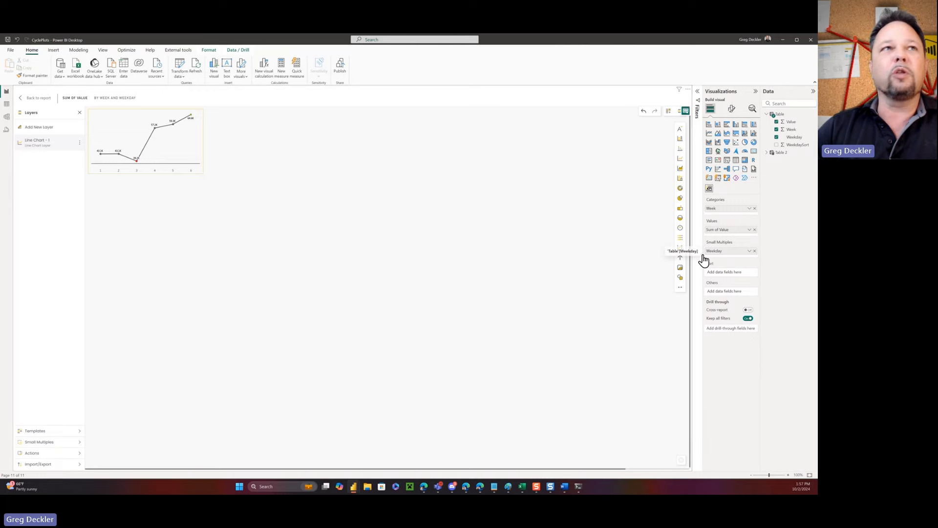
pyautogui.click(52, 445)
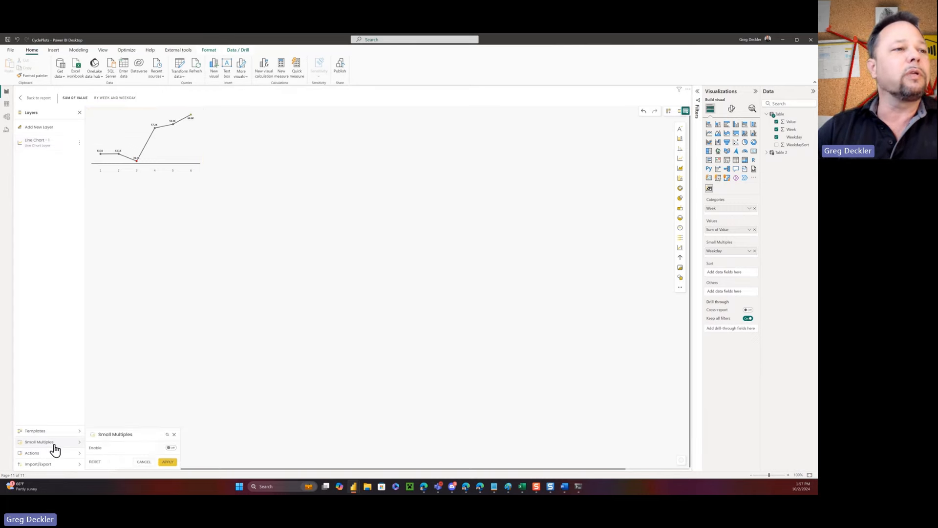
pyautogui.click(171, 449)
pyautogui.click(156, 406)
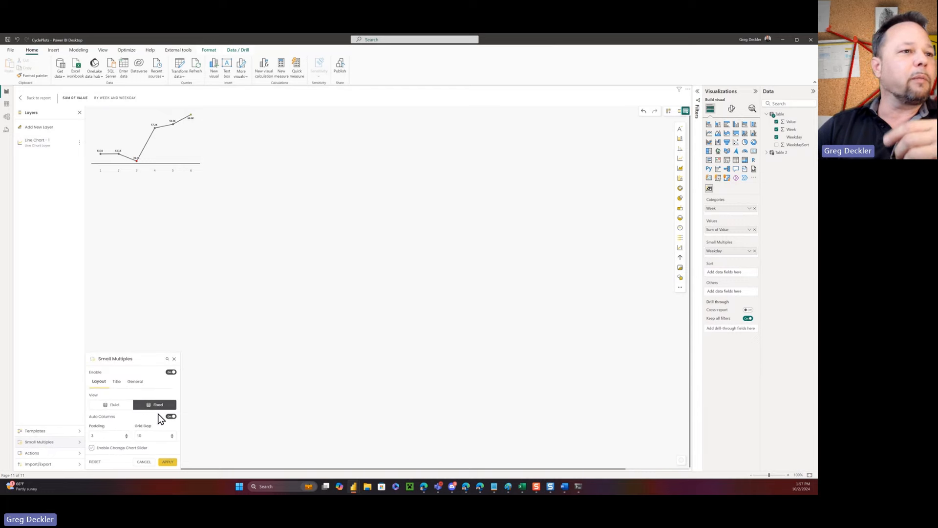
pyautogui.click(167, 463)
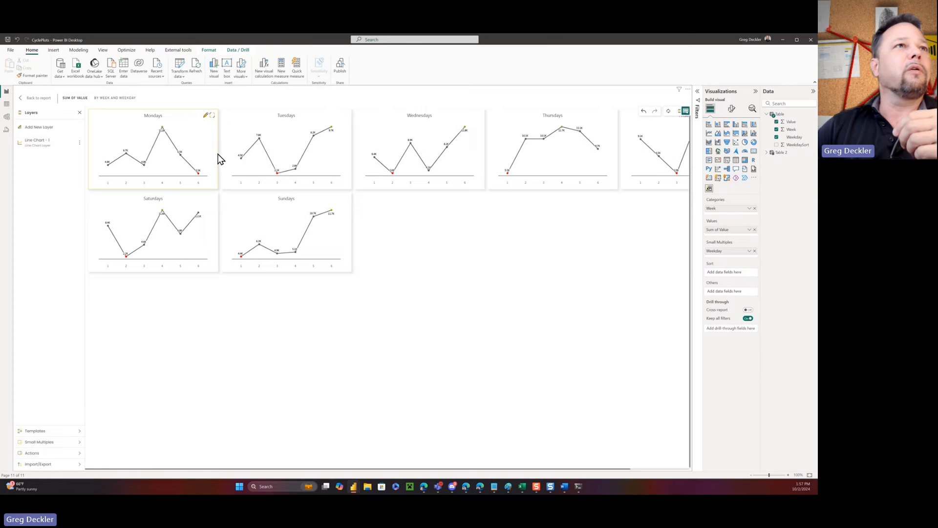
# - Make the Mondays line chart layer narrower and taller, and enlarge the visual's height on the report page to fit
pyautogui.click(206, 116)
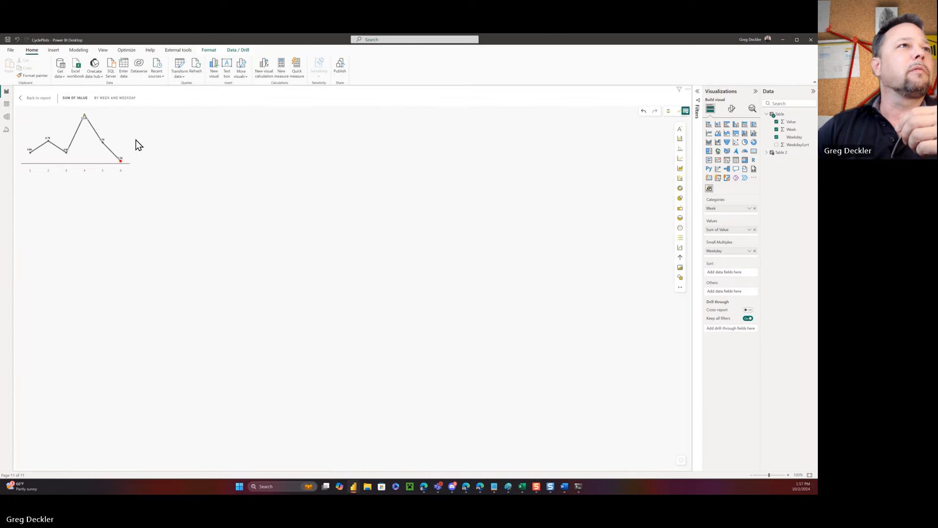
pyautogui.moveTo(133, 138); pyautogui.dragTo(62, 138)
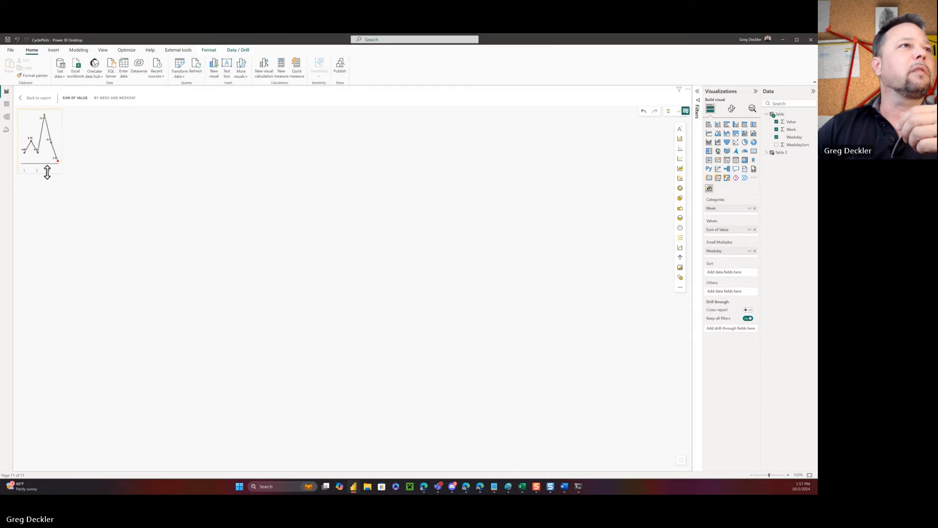
pyautogui.moveTo(47, 173); pyautogui.dragTo(53, 219)
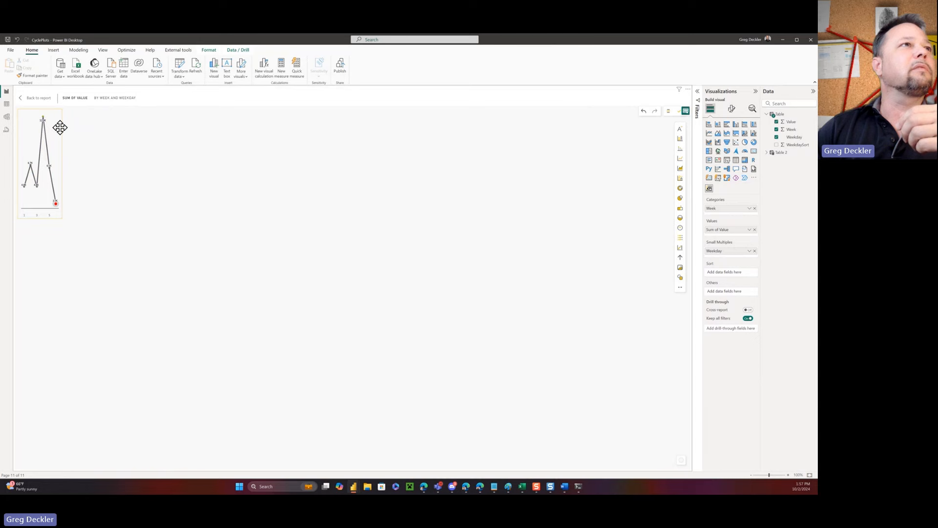
pyautogui.click(40, 97)
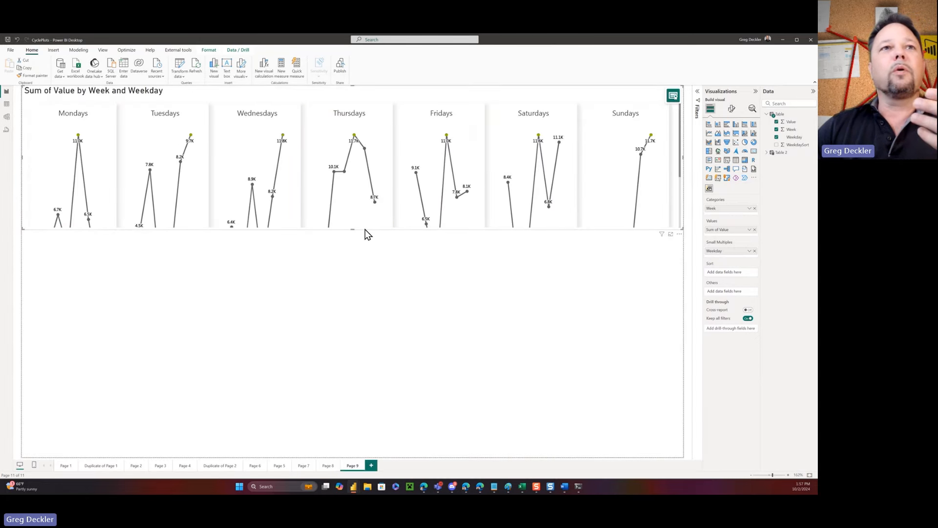
pyautogui.moveTo(352, 226); pyautogui.dragTo(364, 325)
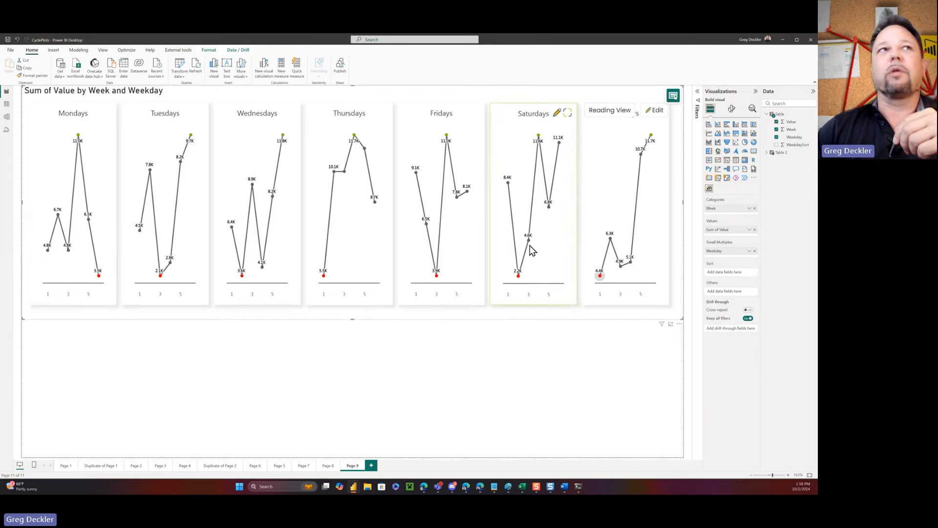
# - Turn on the Y-axis for the line chart layer in the Mondays small multiple and apply the change
pyautogui.click(658, 111)
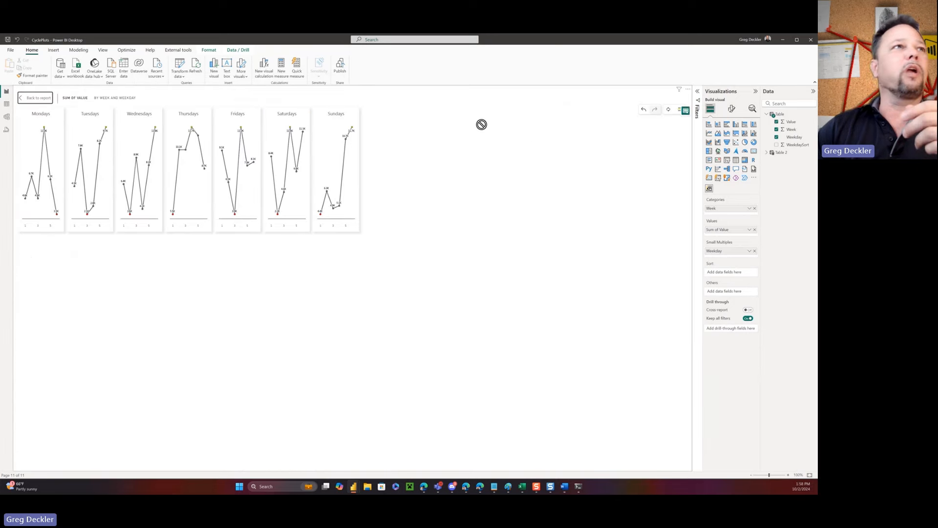
pyautogui.click(58, 113)
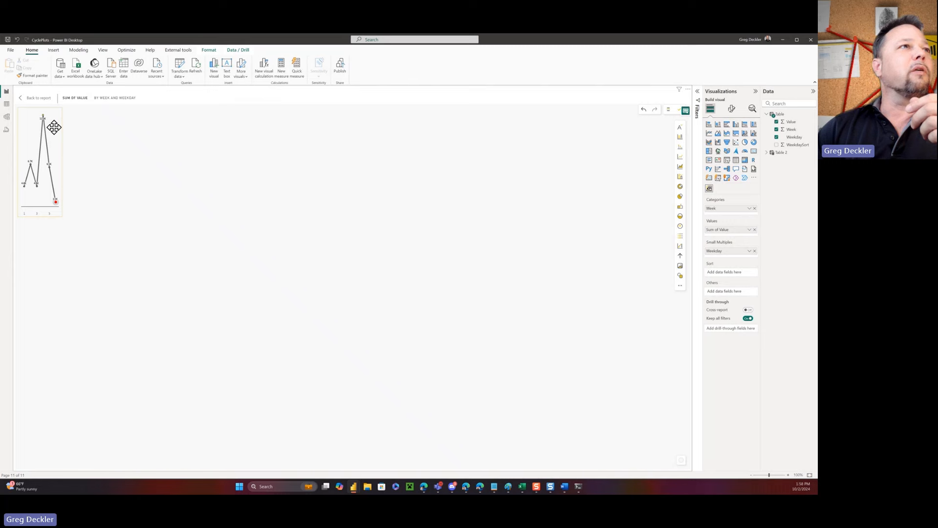
pyautogui.click(57, 225)
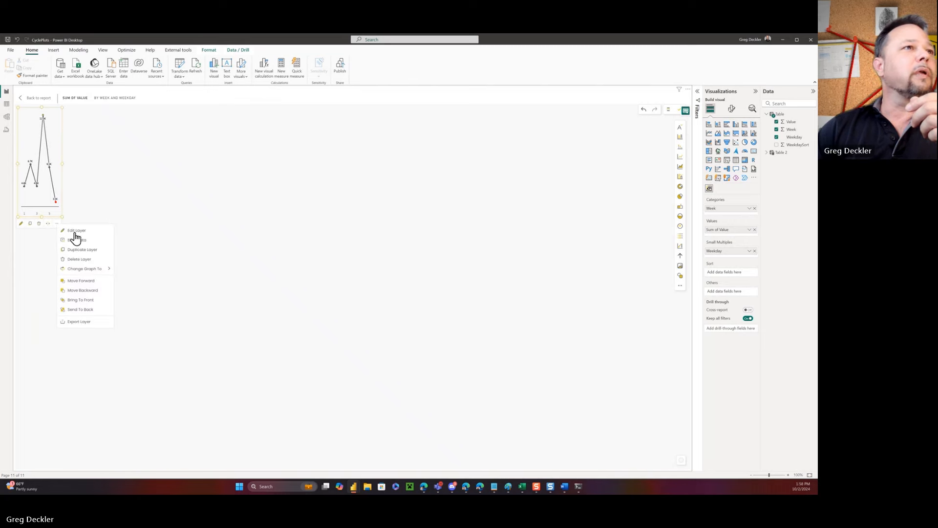
pyautogui.click(72, 233)
pyautogui.click(114, 132)
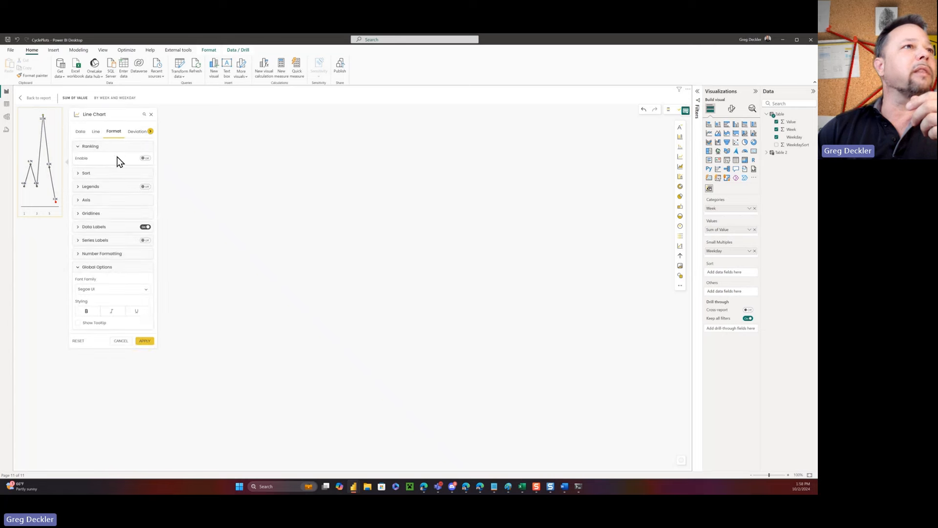
pyautogui.click(79, 201)
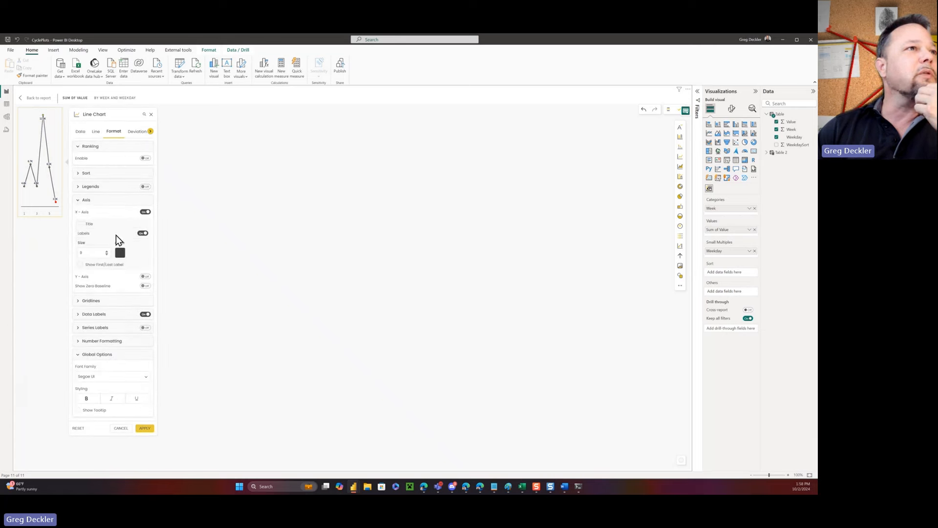
pyautogui.click(146, 277)
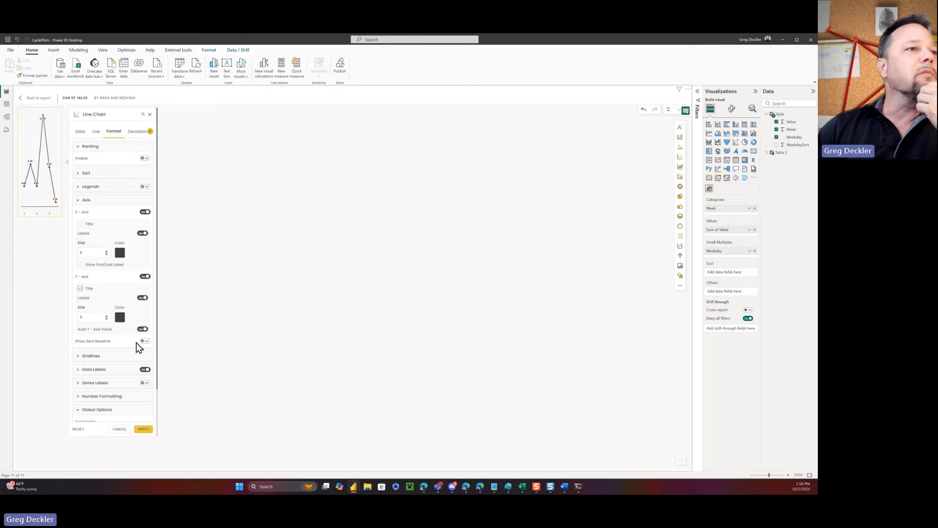
pyautogui.click(148, 429)
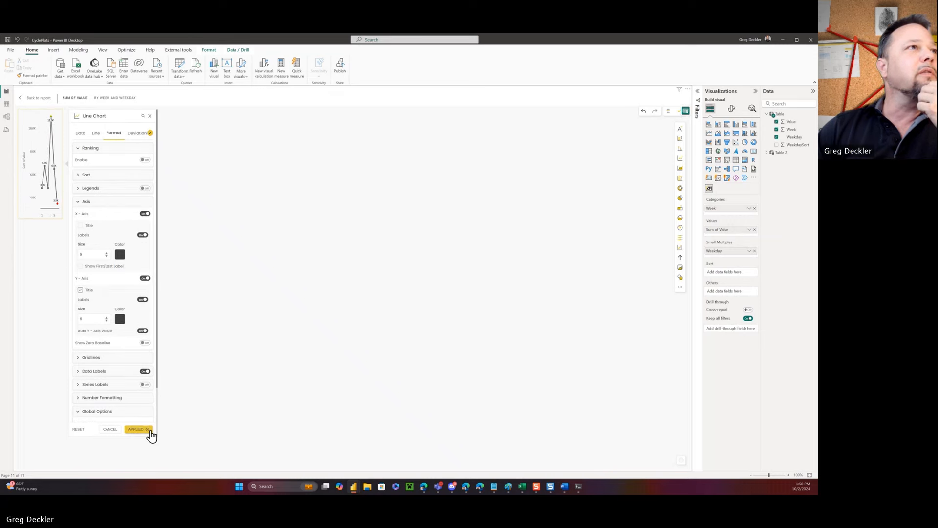
# - Remove the line chart's Y-axis title, enable its zero baseline, apply the changes and return to the report
pyautogui.click(142, 332)
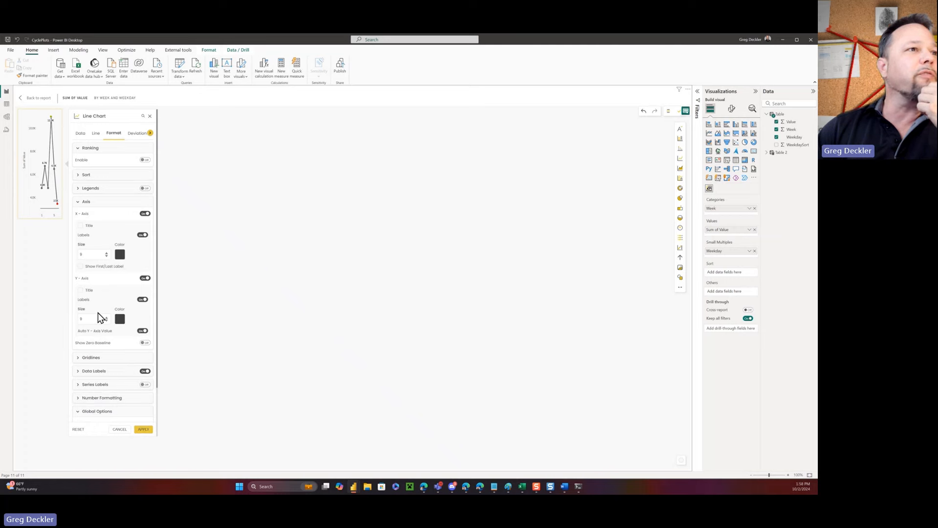
pyautogui.click(143, 430)
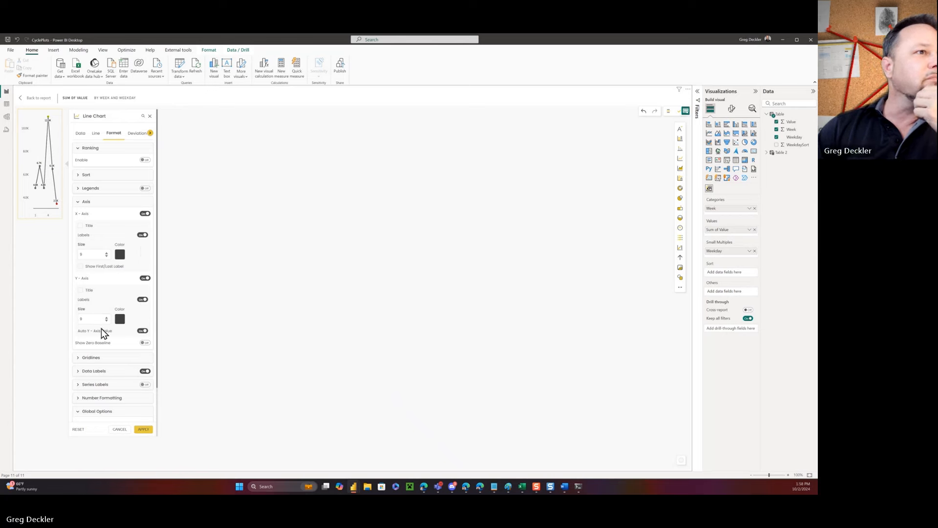
pyautogui.click(145, 342)
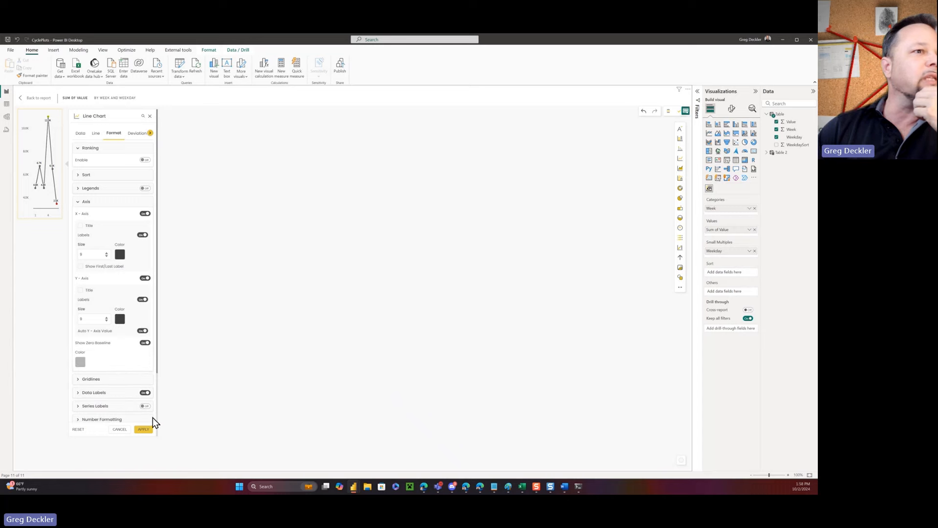
pyautogui.click(143, 430)
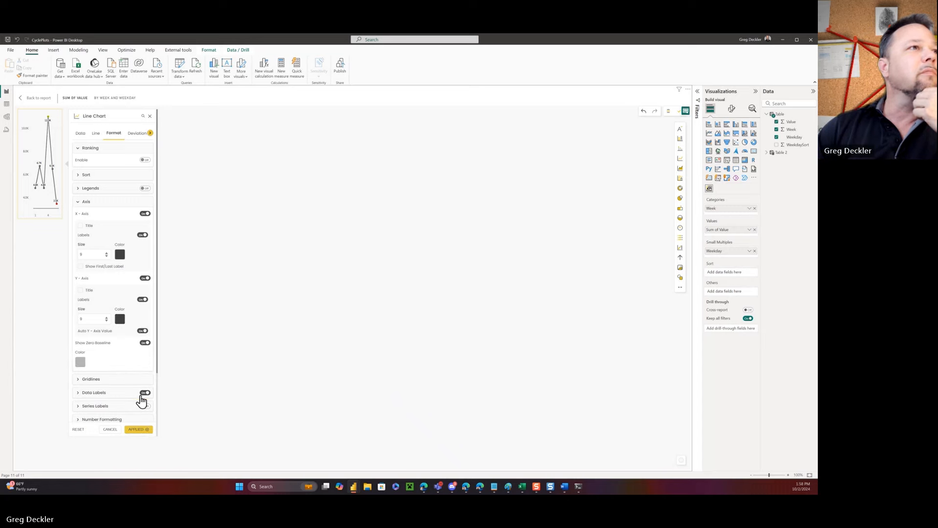
pyautogui.click(37, 99)
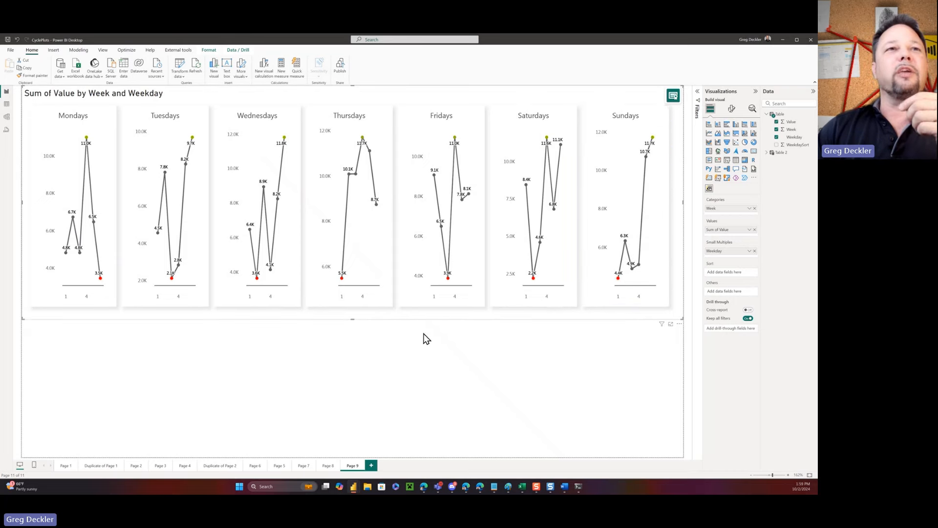
# - Turn off the title of the KPI visual on Page 9, comparing the visual with the cycle plot on Page 8
pyautogui.click(328, 466)
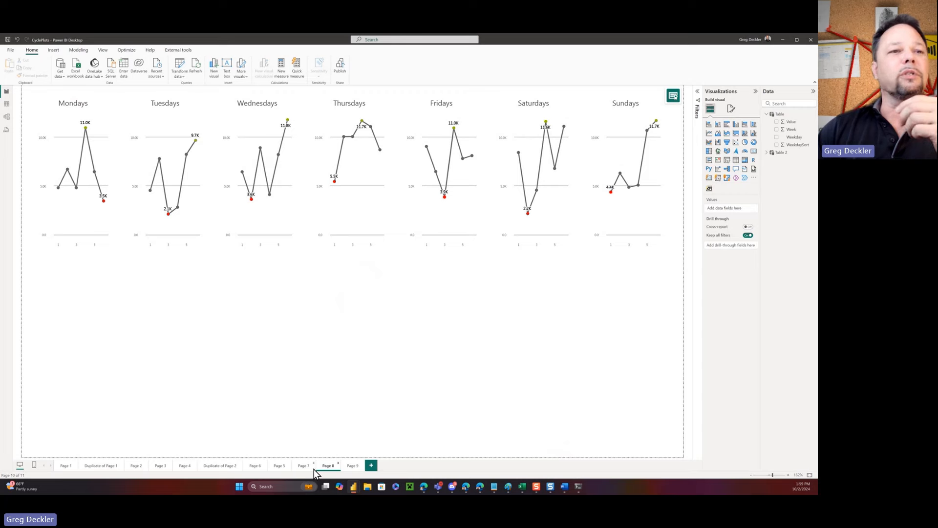
pyautogui.click(353, 465)
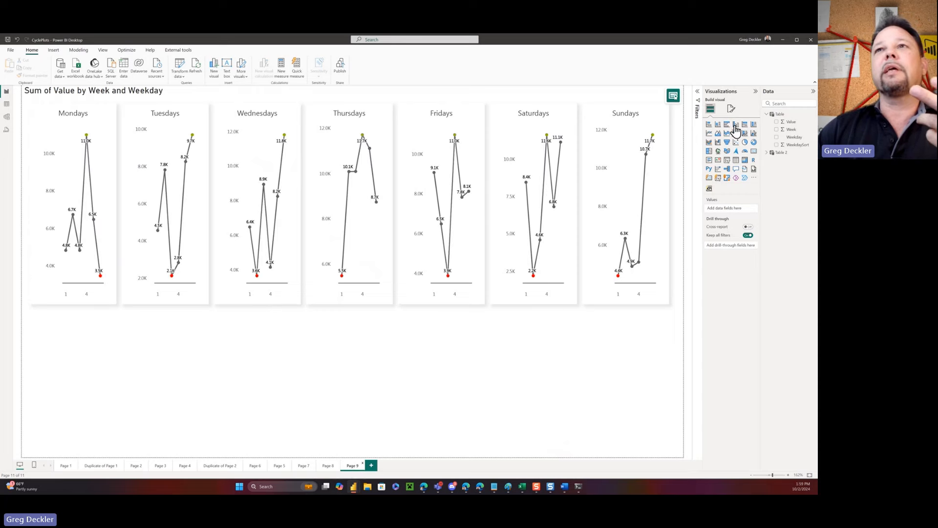
pyautogui.click(731, 108)
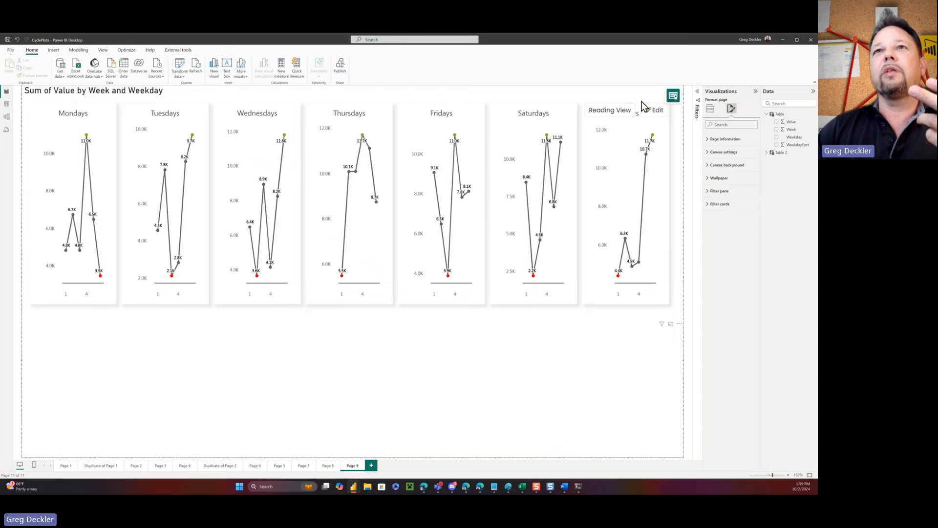
pyautogui.click(640, 101)
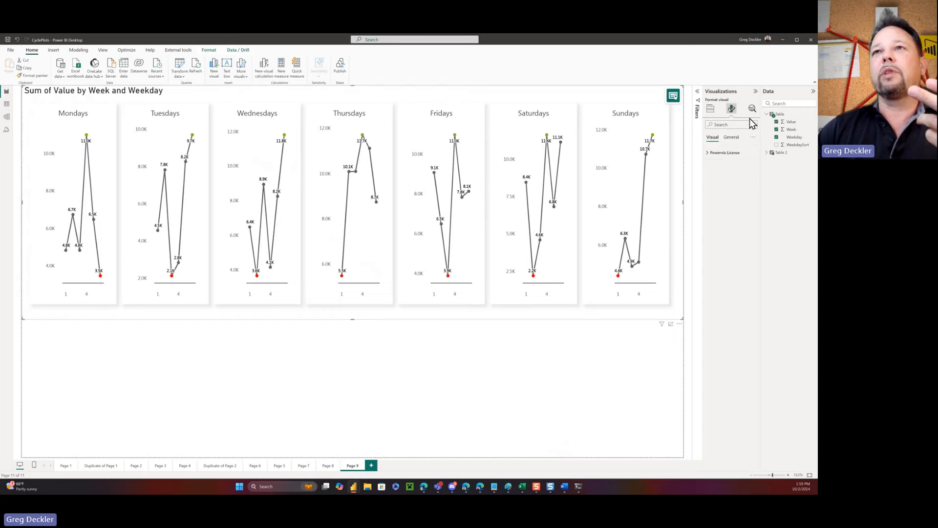
pyautogui.click(731, 137)
pyautogui.click(751, 166)
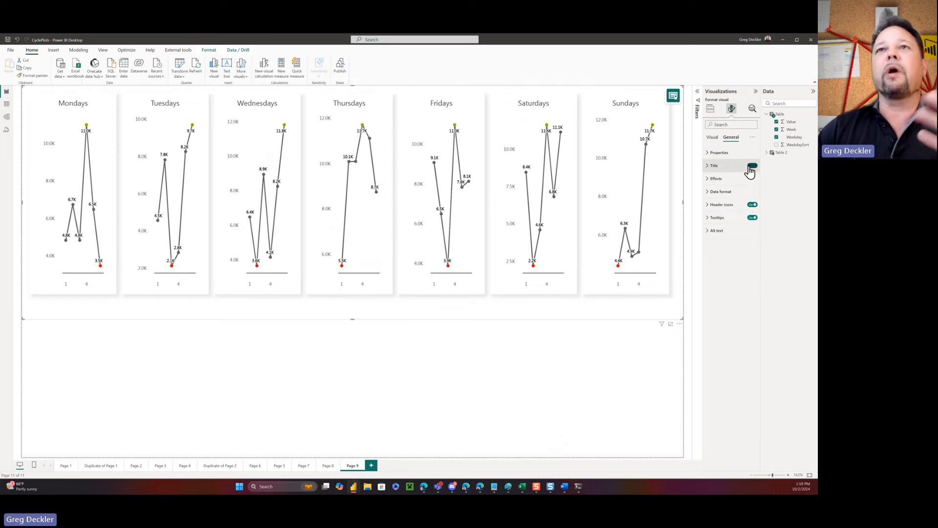
pyautogui.click(328, 466)
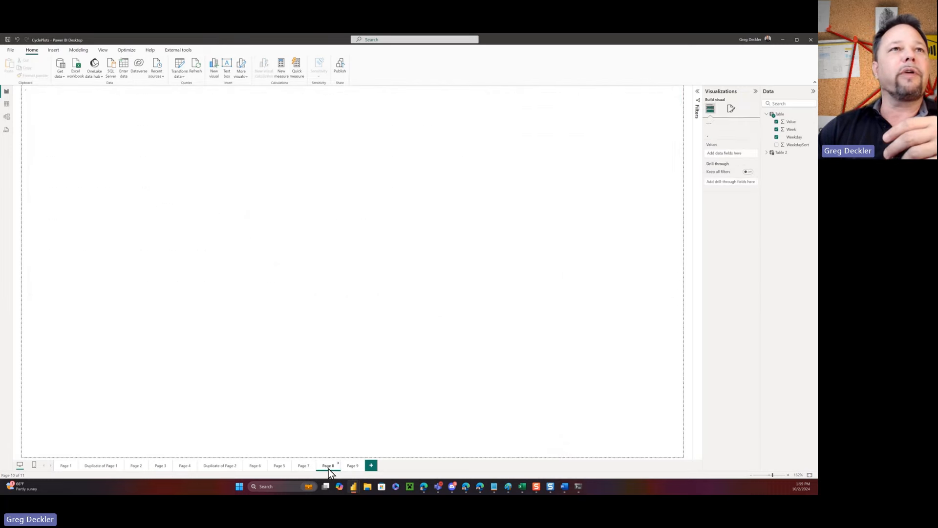